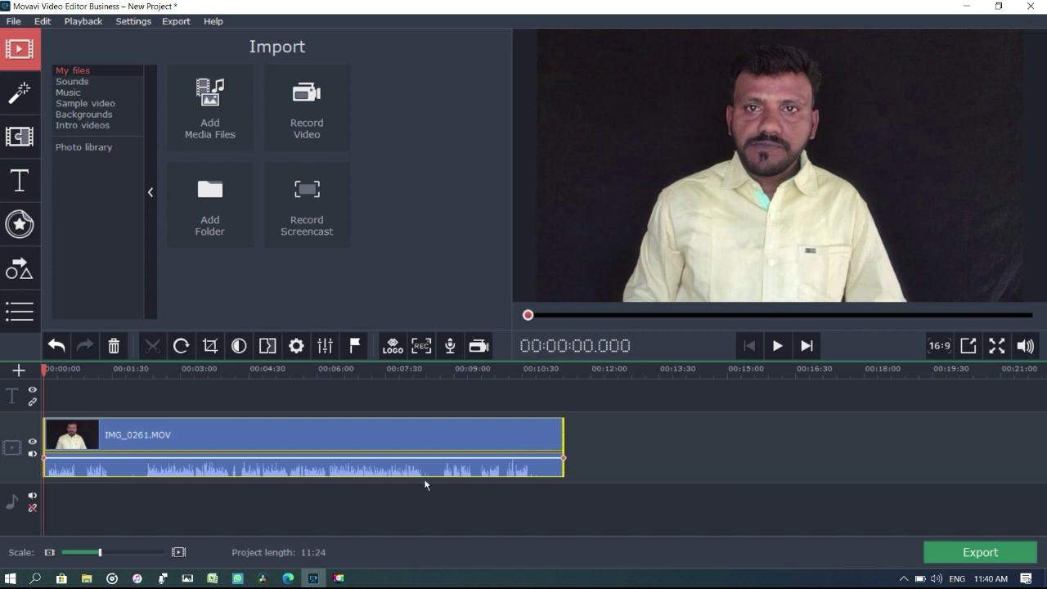
Open the manual color adjustments for the IMG_0261.MOV clip, with the playhead at about 2:25 for reference.
{"action": "left_click", "coordinate": [165, 435]}
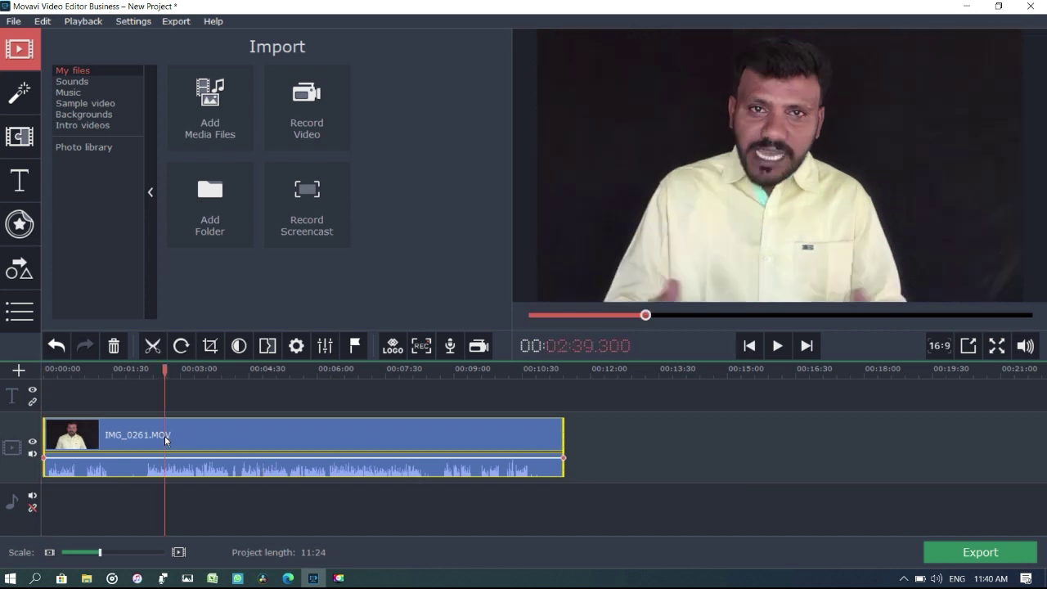
{"action": "left_click", "coordinate": [187, 435]}
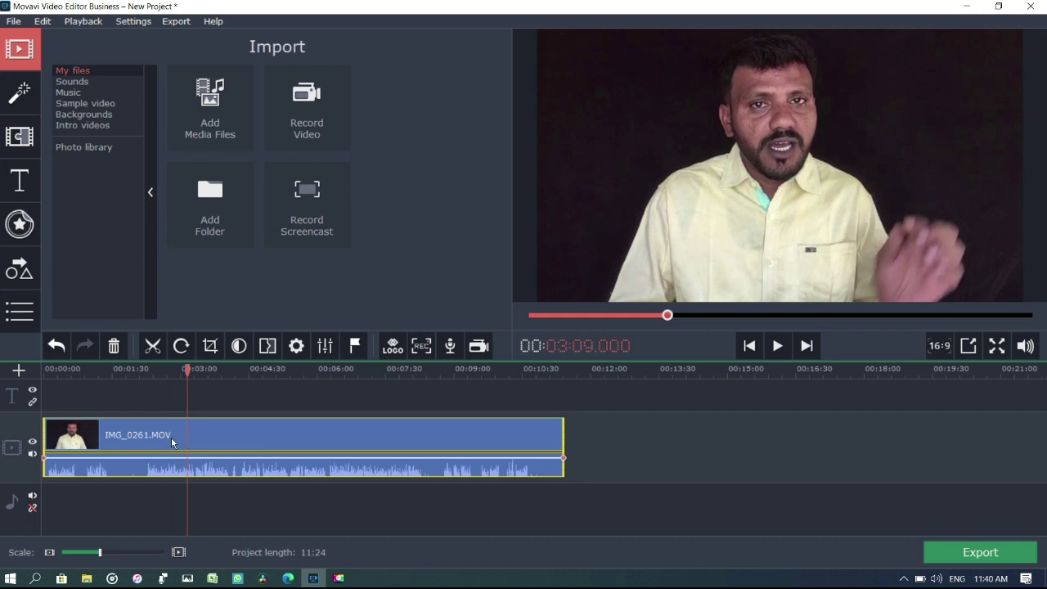
{"action": "left_click", "coordinate": [171, 437]}
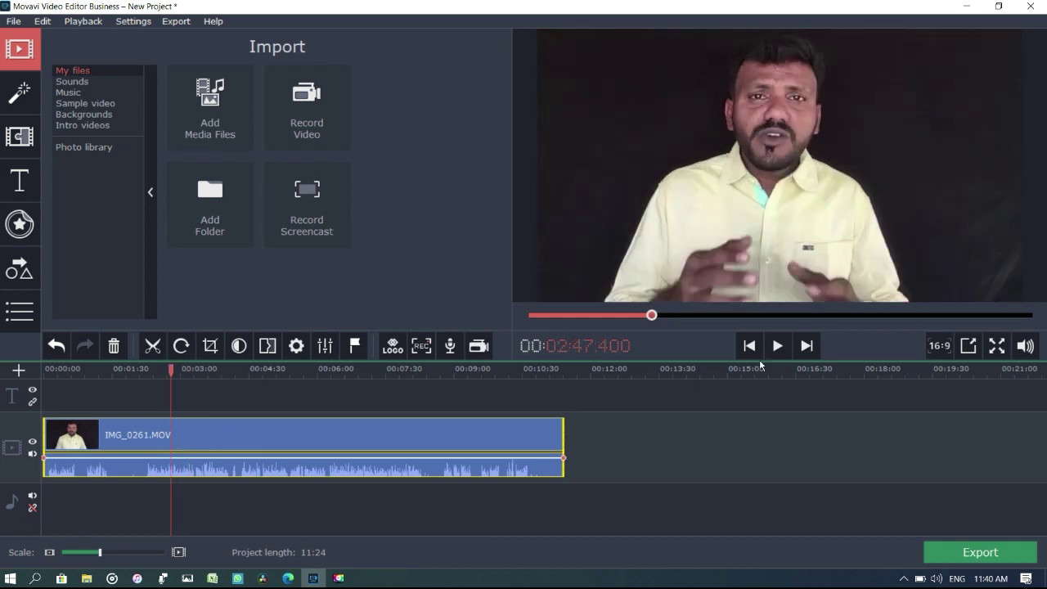
{"action": "left_click", "coordinate": [154, 436]}
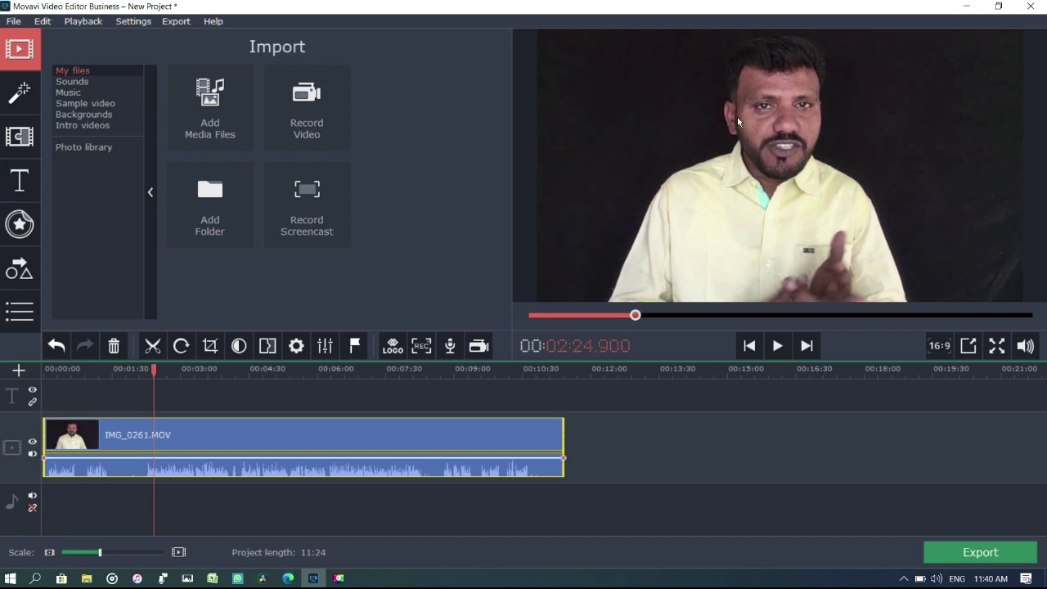
{"action": "left_click", "coordinate": [296, 347]}
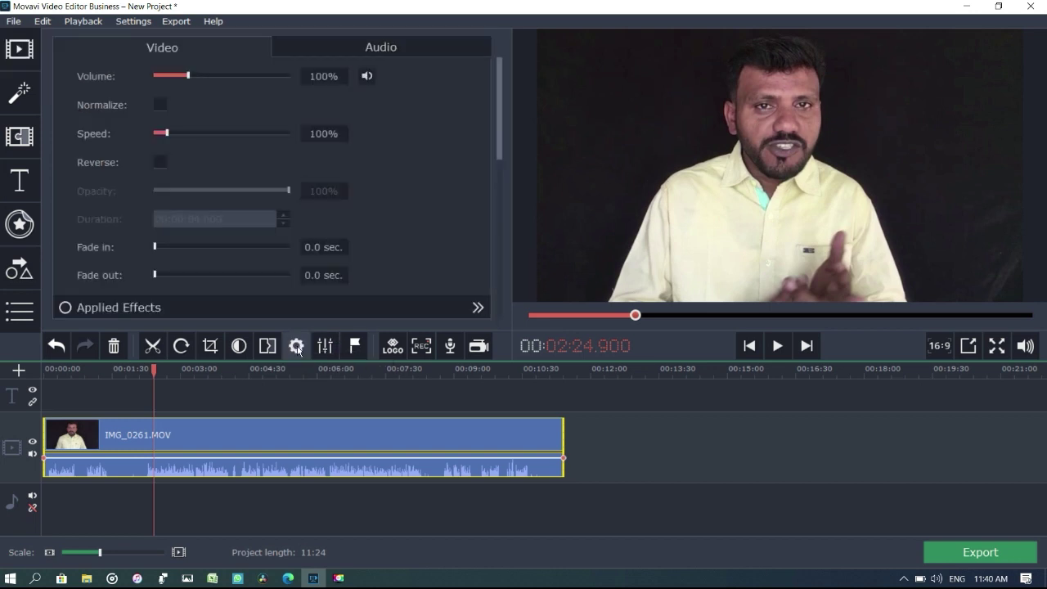
{"action": "left_click_drag", "start_coordinate": [500, 120], "coordinate": [495, 236]}
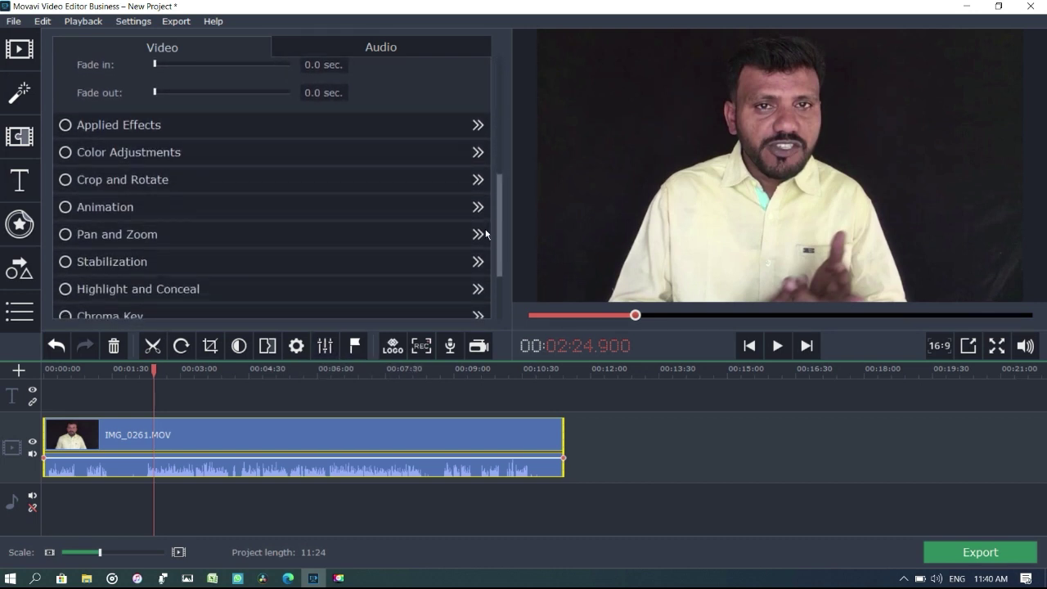
{"action": "left_click", "coordinate": [115, 153]}
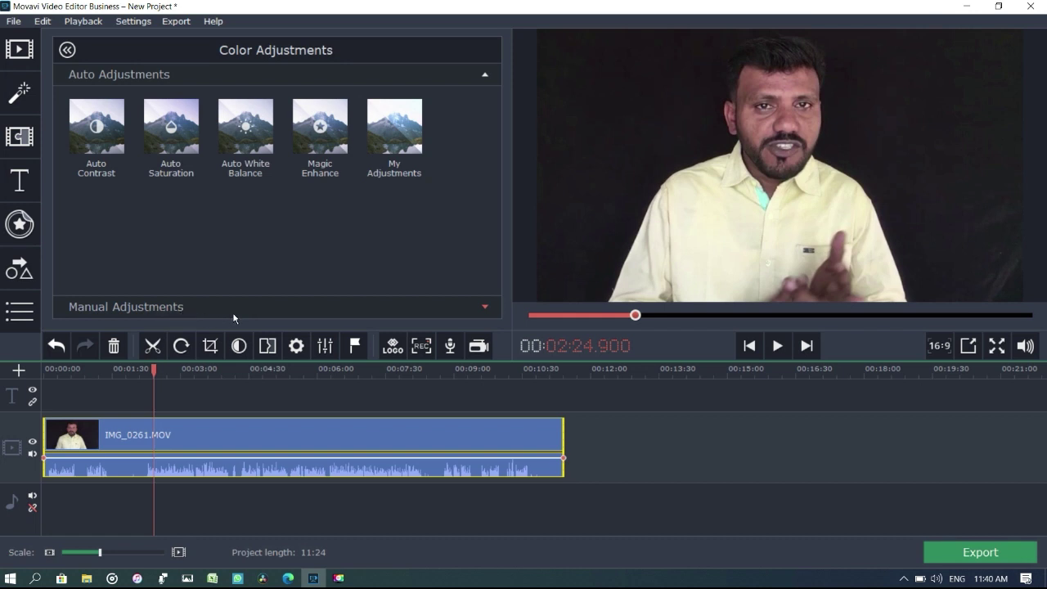
{"action": "left_click", "coordinate": [398, 309]}
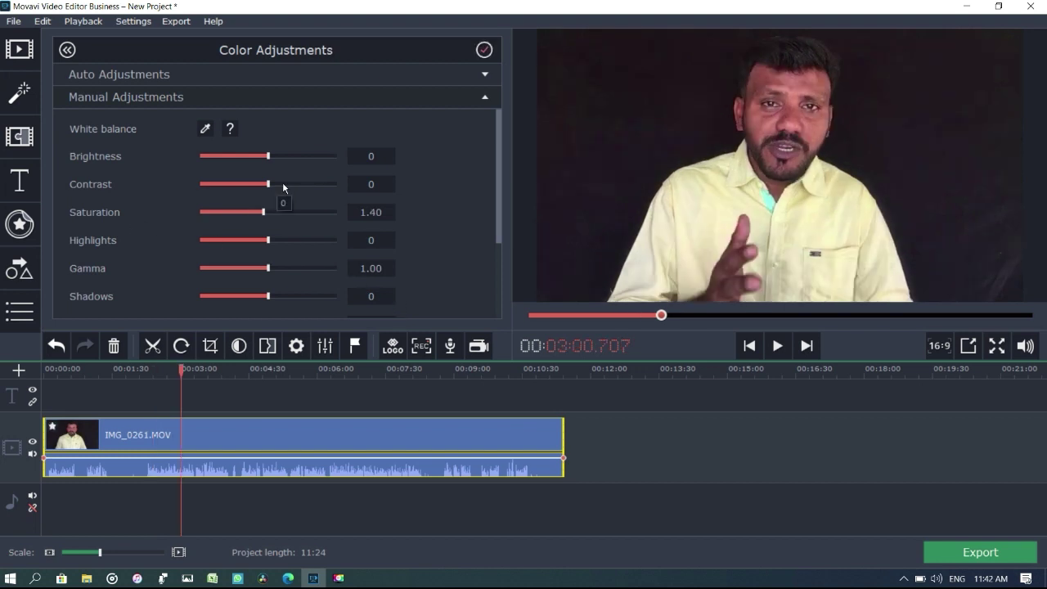
Set the clip's contrast to 20 and highlights to 20, with brightness at 0.
{"action": "left_click", "coordinate": [283, 183]}
{"action": "left_click", "coordinate": [288, 185]}
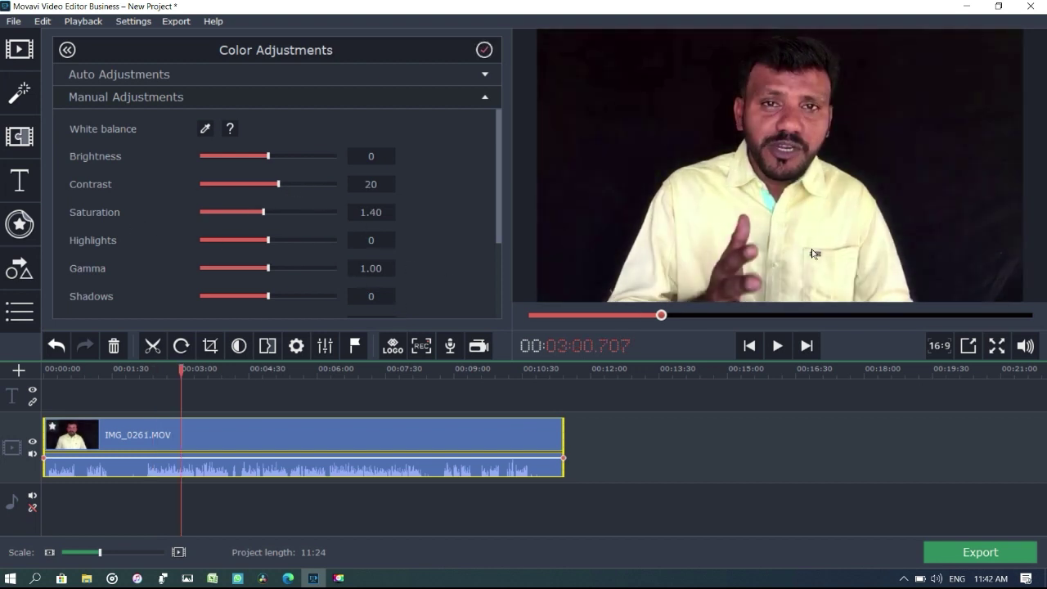
{"action": "left_click", "coordinate": [302, 153]}
{"action": "left_click", "coordinate": [303, 154]}
{"action": "left_click", "coordinate": [307, 153]}
{"action": "left_click", "coordinate": [310, 154]}
{"action": "left_click", "coordinate": [312, 152]}
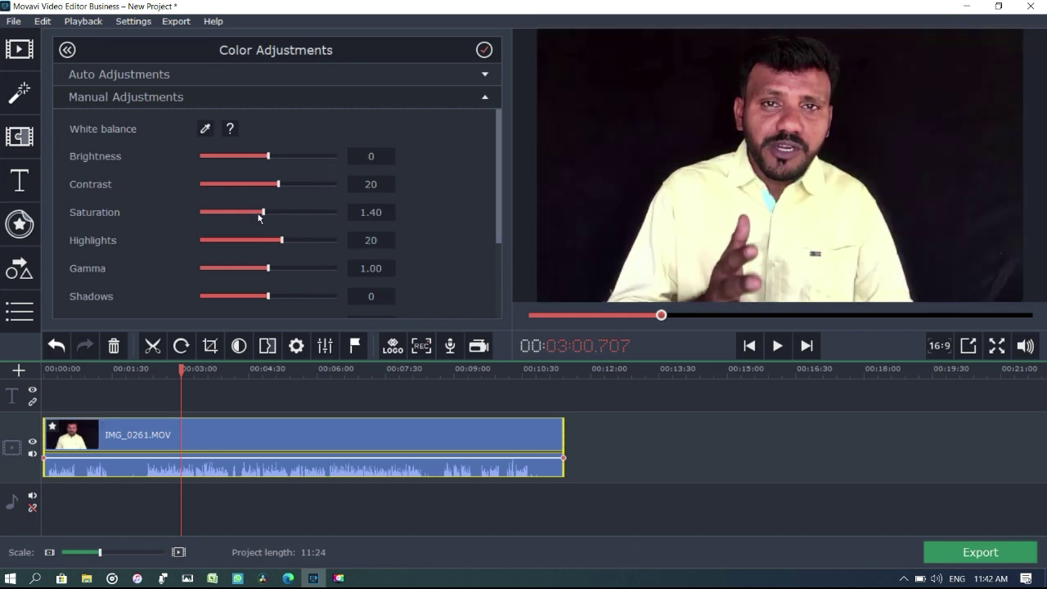
Set the clip's color saturation to 1.50.
{"action": "left_click", "coordinate": [254, 213]}
{"action": "left_click", "coordinate": [275, 212]}
{"action": "left_click", "coordinate": [282, 212]}
Play the color-corrected clip from about 2:25 for a few seconds and check the system speaker volume.
{"action": "left_click", "coordinate": [153, 443]}
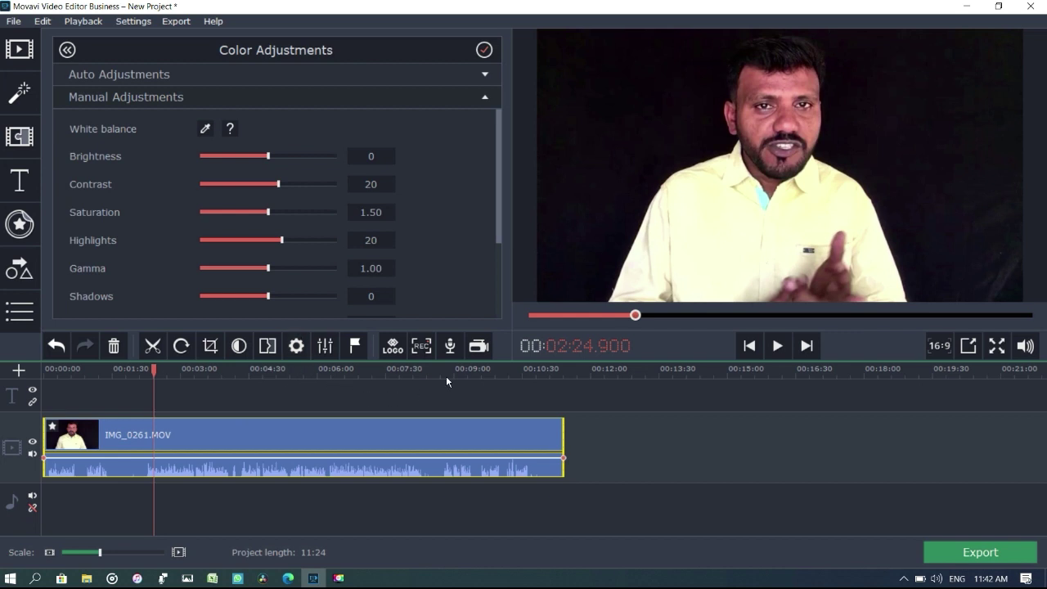
{"action": "left_click", "coordinate": [778, 346]}
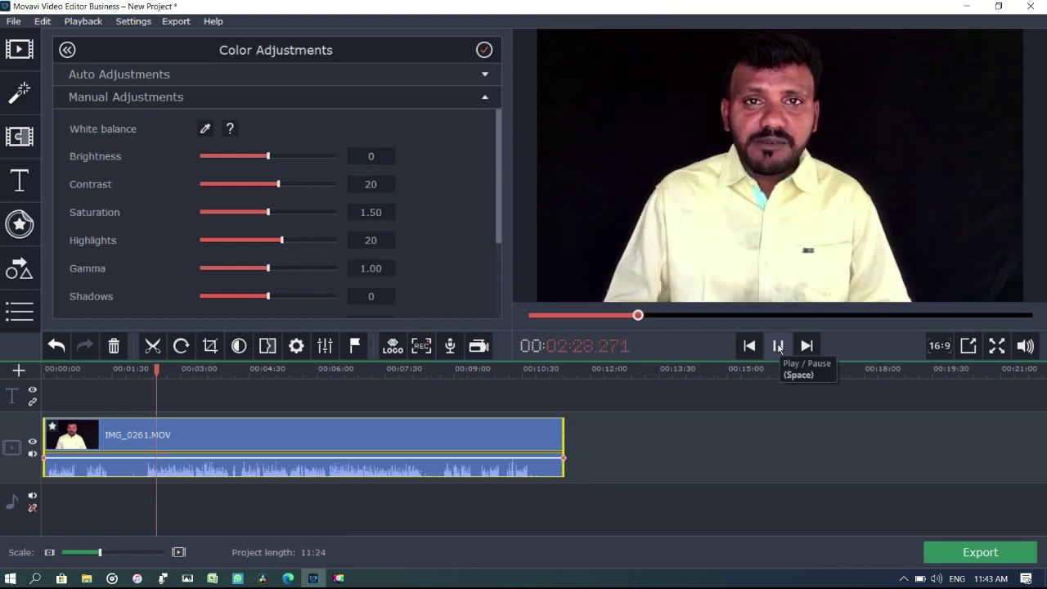
{"action": "left_click", "coordinate": [778, 347]}
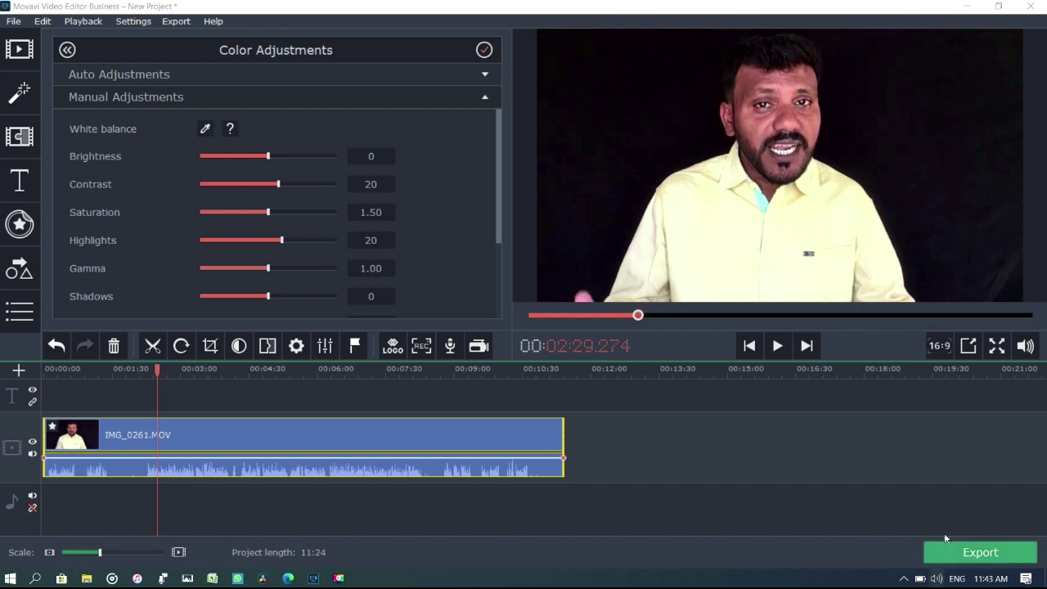
{"action": "left_click", "coordinate": [936, 579]}
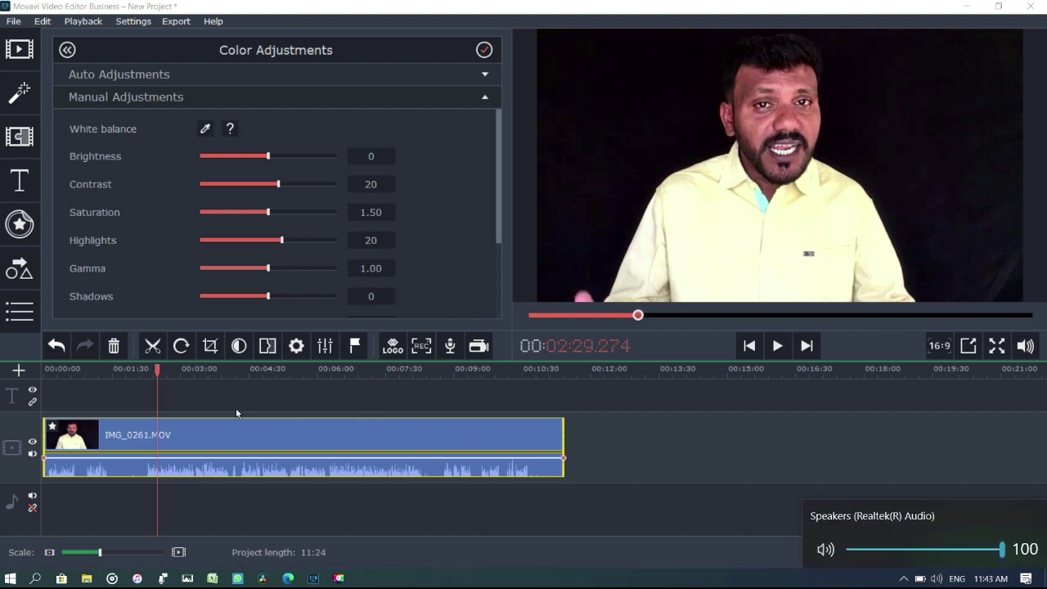
Raise the volume of the IMG_0261.MOV clip to 150% in its clip properties.
{"action": "left_click", "coordinate": [189, 439]}
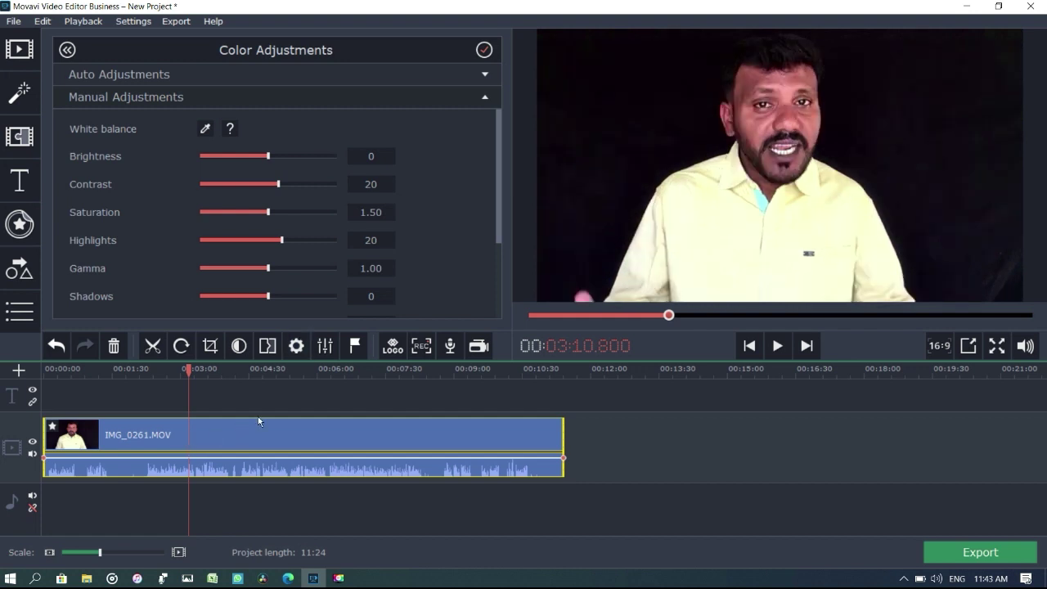
{"action": "left_click", "coordinate": [295, 354]}
{"action": "left_click", "coordinate": [295, 353]}
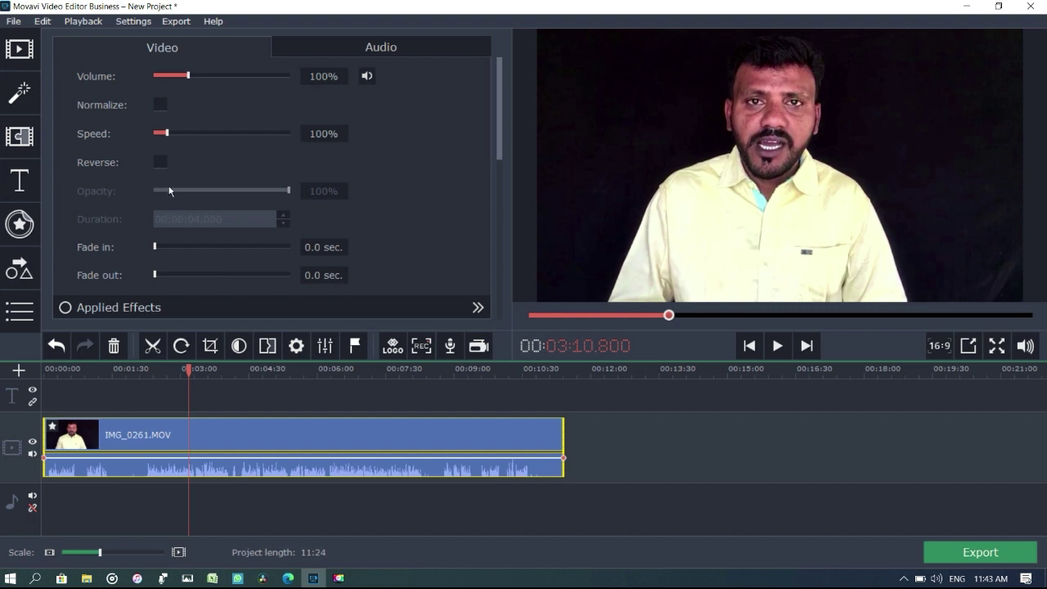
{"action": "left_click", "coordinate": [217, 74]}
{"action": "left_click", "coordinate": [226, 77]}
{"action": "left_click", "coordinate": [233, 75]}
{"action": "left_click", "coordinate": [236, 76]}
{"action": "left_click", "coordinate": [243, 77]}
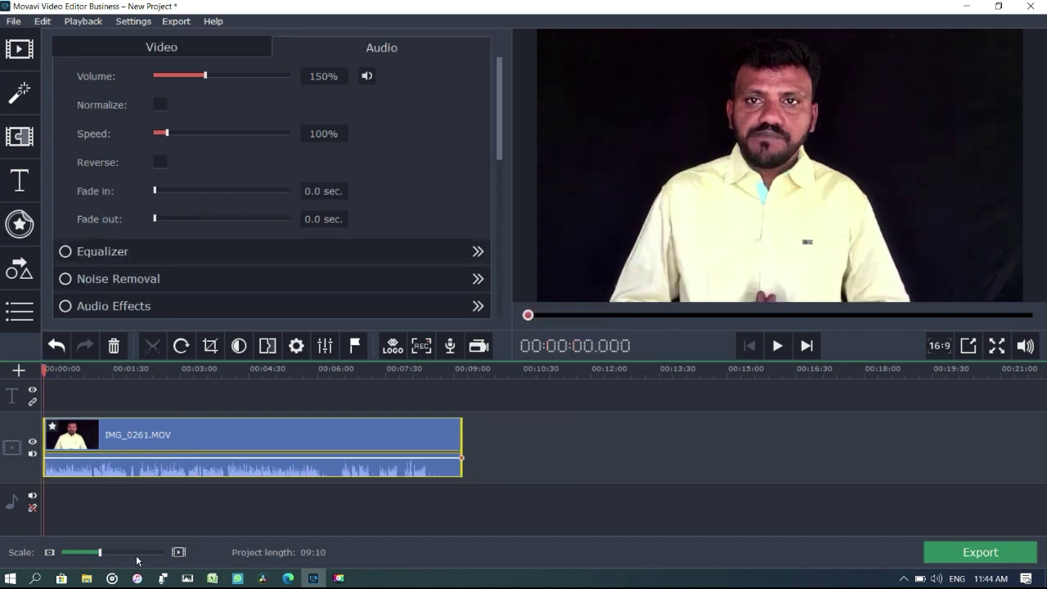
Trim about one second off the beginning of IMG_0261.MOV and play its first three seconds.
{"action": "left_click", "coordinate": [123, 555]}
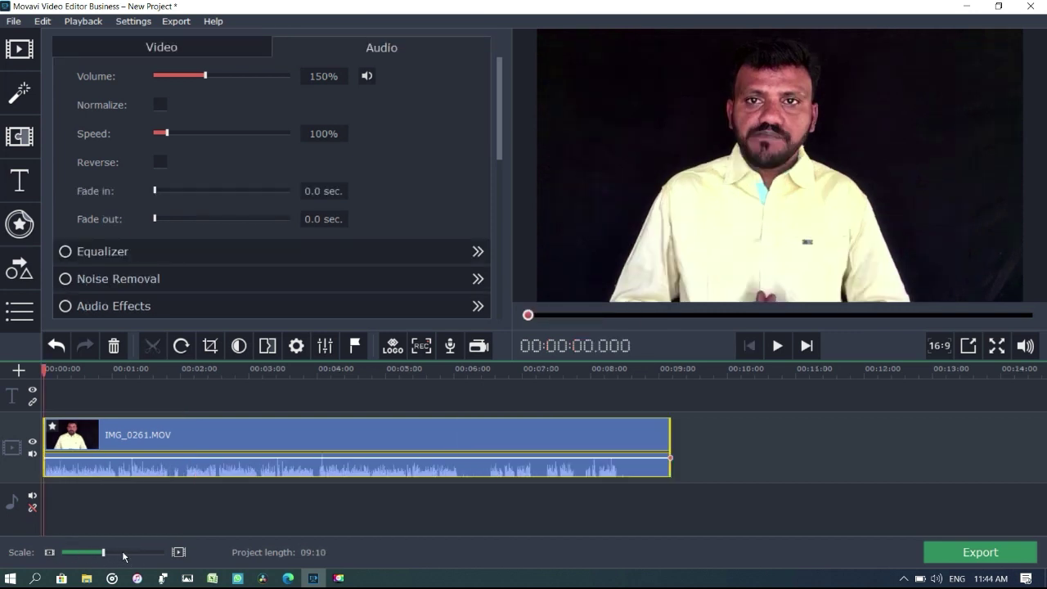
{"action": "left_click", "coordinate": [126, 555]}
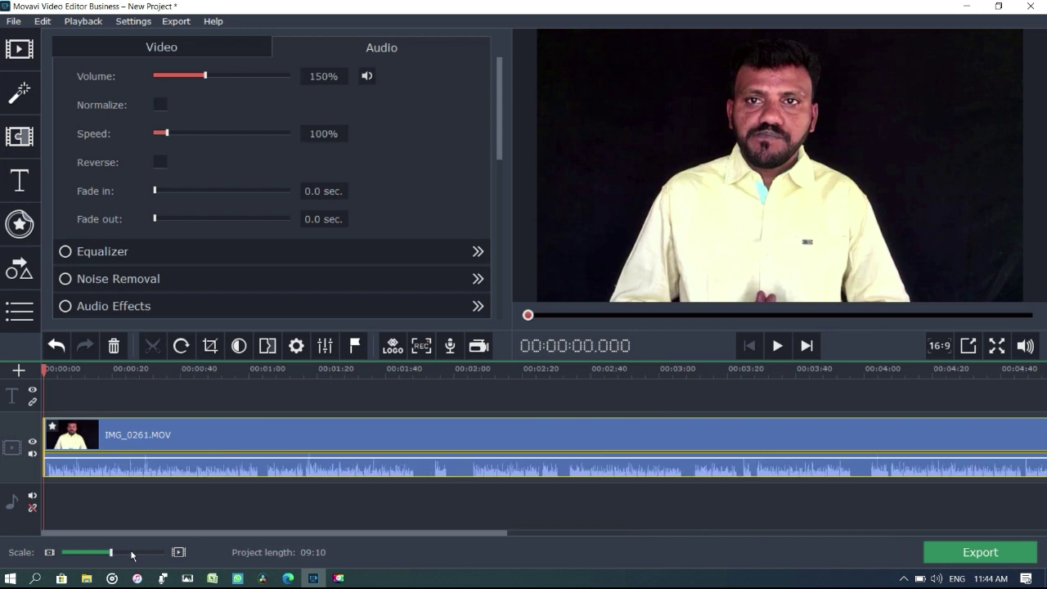
{"action": "left_click", "coordinate": [135, 554]}
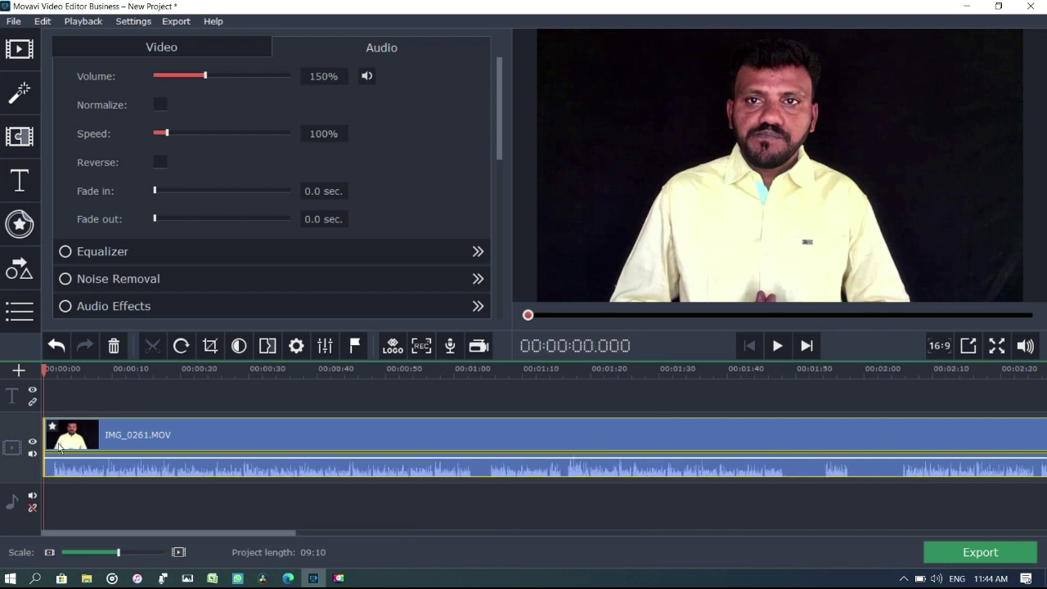
{"action": "left_click_drag", "start_coordinate": [45, 444], "coordinate": [49, 442]}
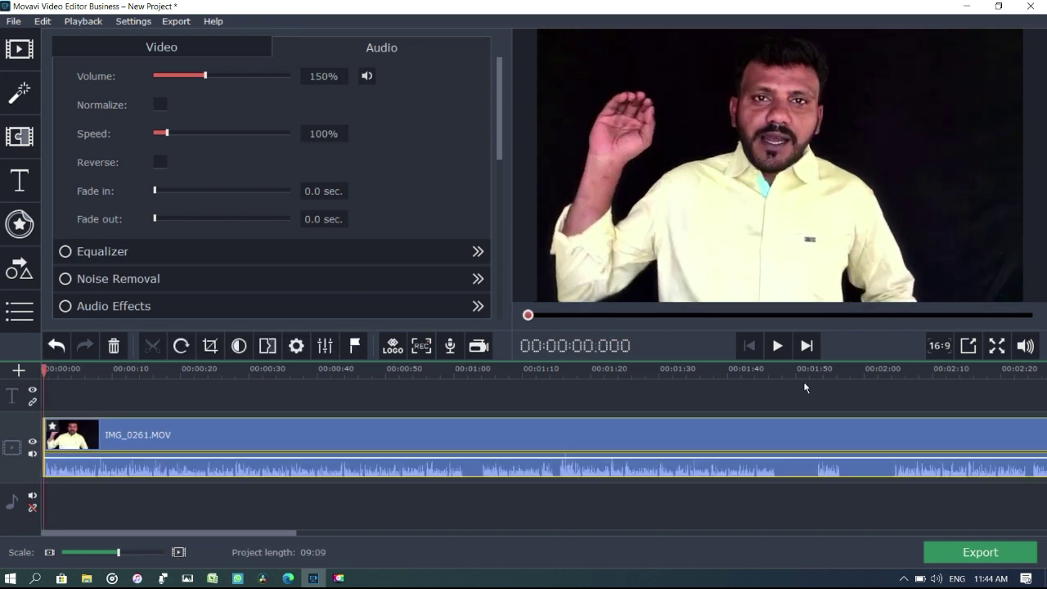
{"action": "left_click", "coordinate": [778, 345]}
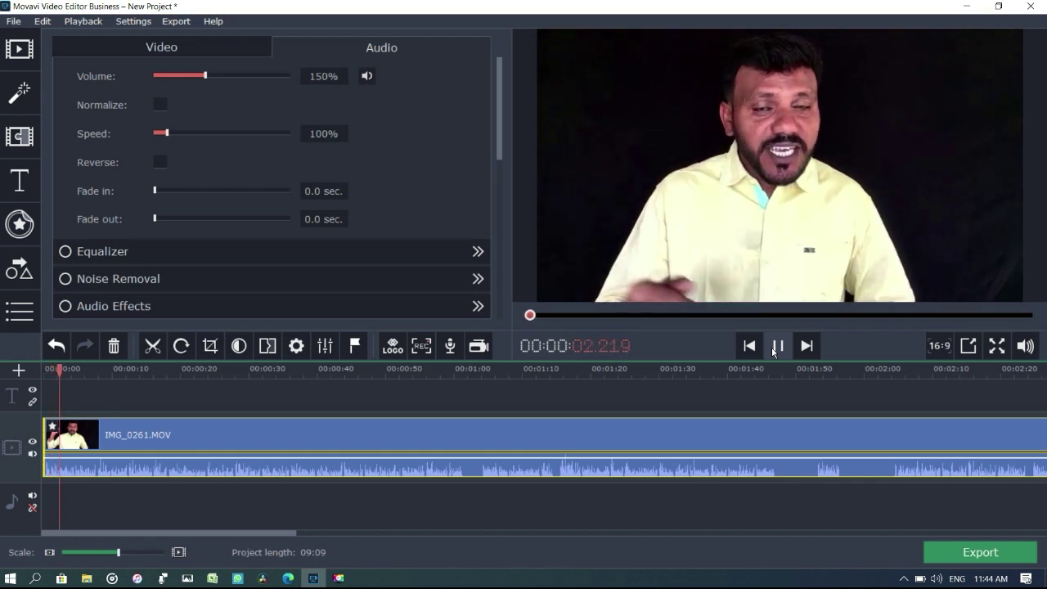
{"action": "left_click", "coordinate": [774, 352]}
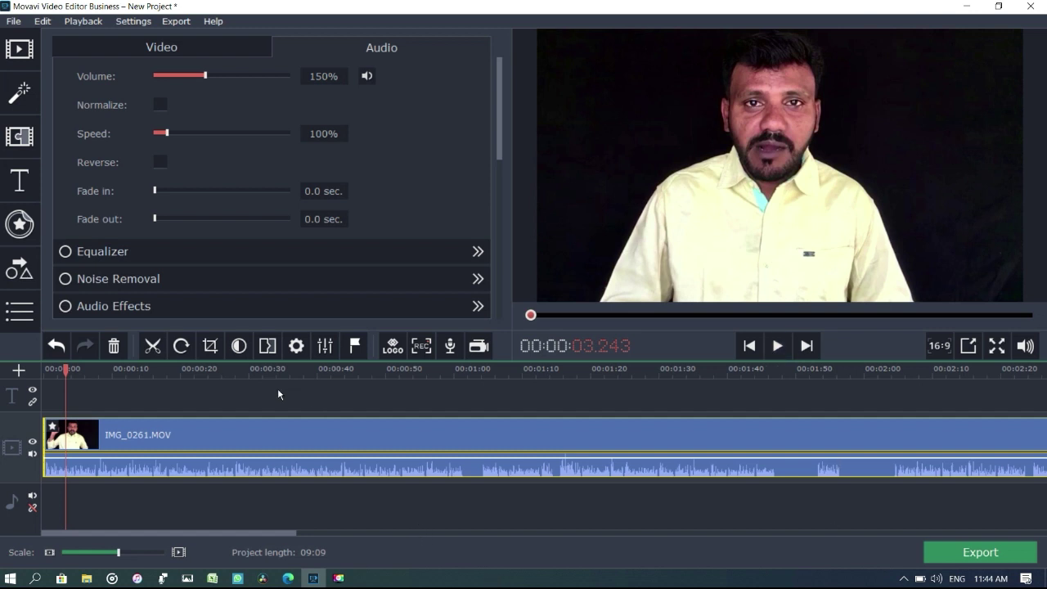
Import the Intro video from the YT Regular Use folder into the project.
{"action": "left_click", "coordinate": [15, 52]}
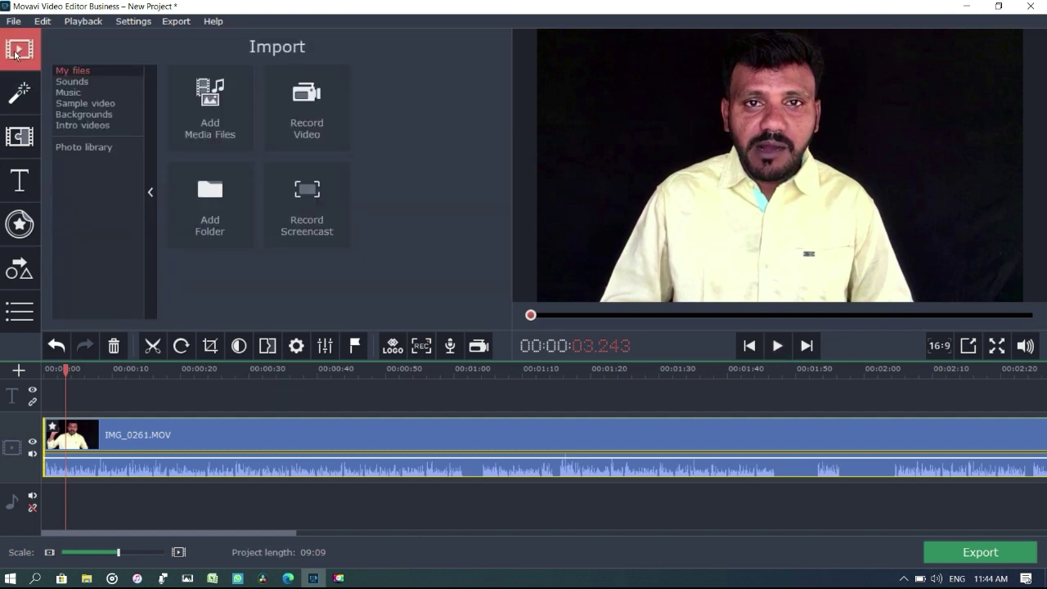
{"action": "left_click", "coordinate": [197, 110]}
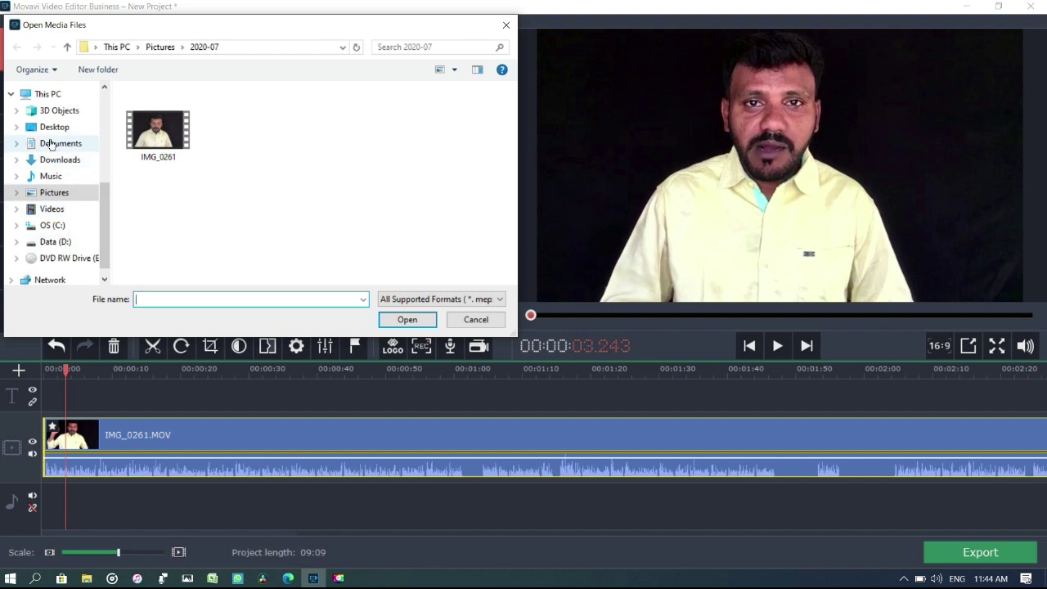
{"action": "scroll", "coordinate": [46, 155], "scroll_direction": "up", "scroll_amount": 5}
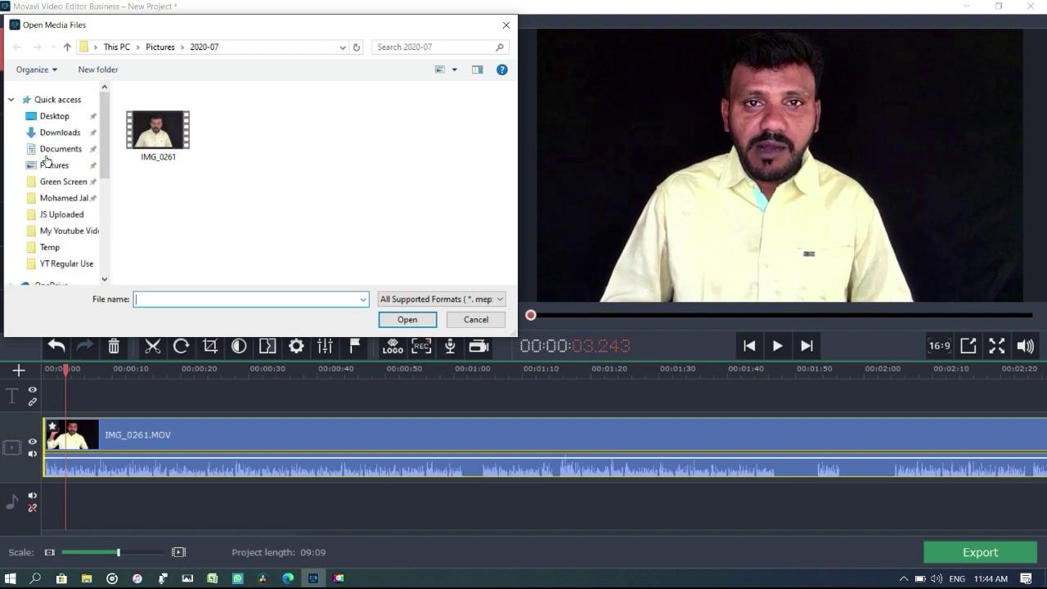
{"action": "left_click_drag", "start_coordinate": [104, 147], "coordinate": [102, 170]}
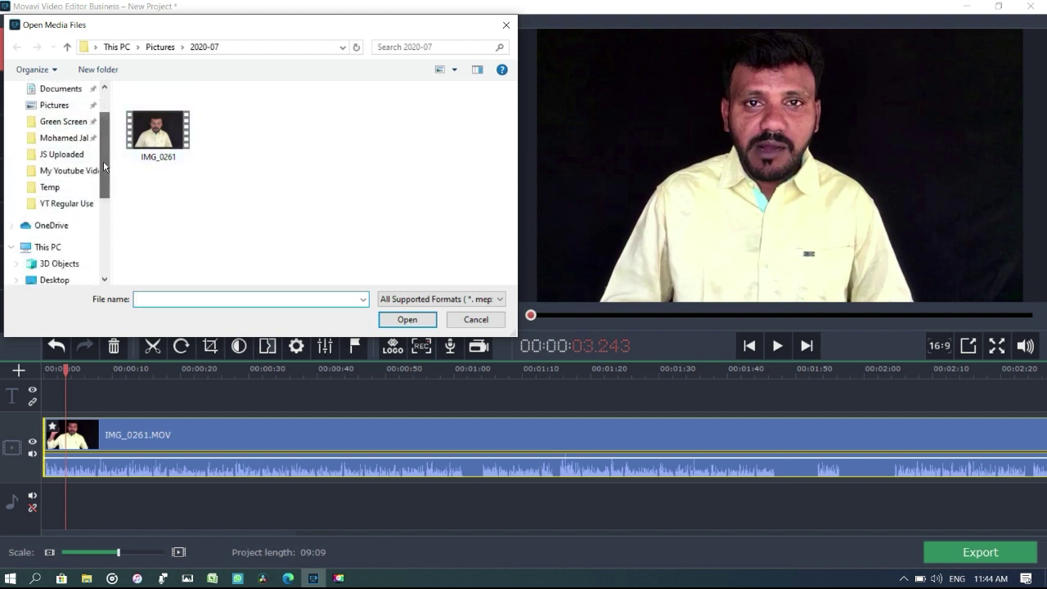
{"action": "left_click", "coordinate": [73, 211]}
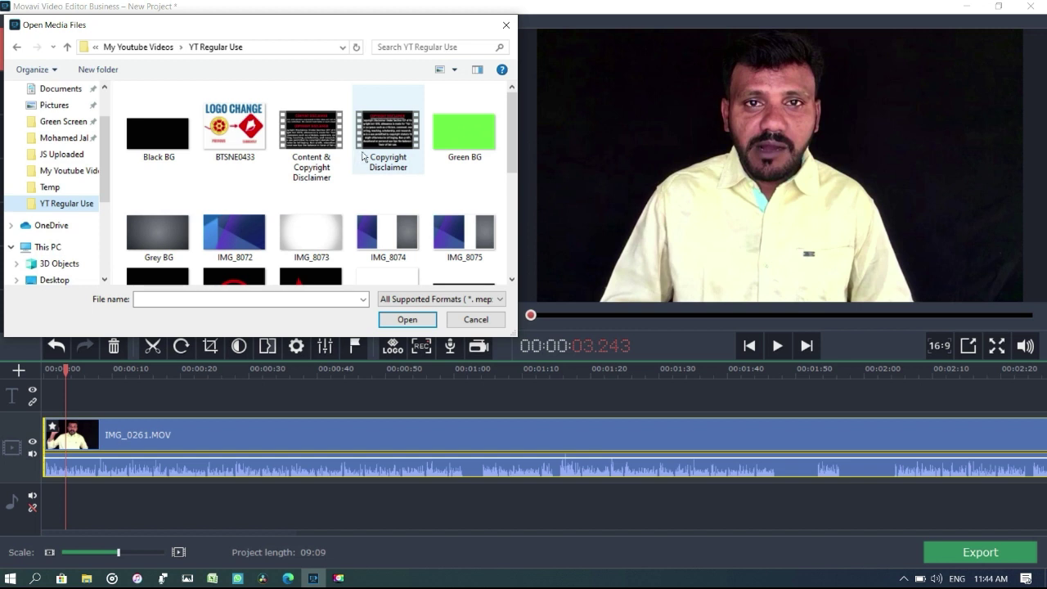
{"action": "left_click_drag", "start_coordinate": [518, 136], "coordinate": [515, 240]}
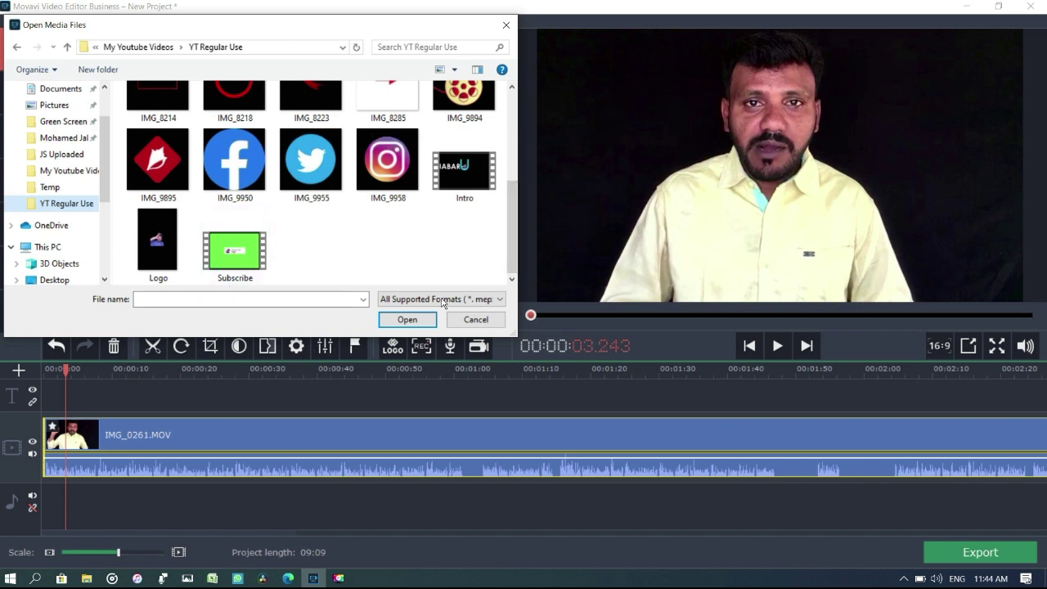
{"action": "left_click", "coordinate": [464, 170]}
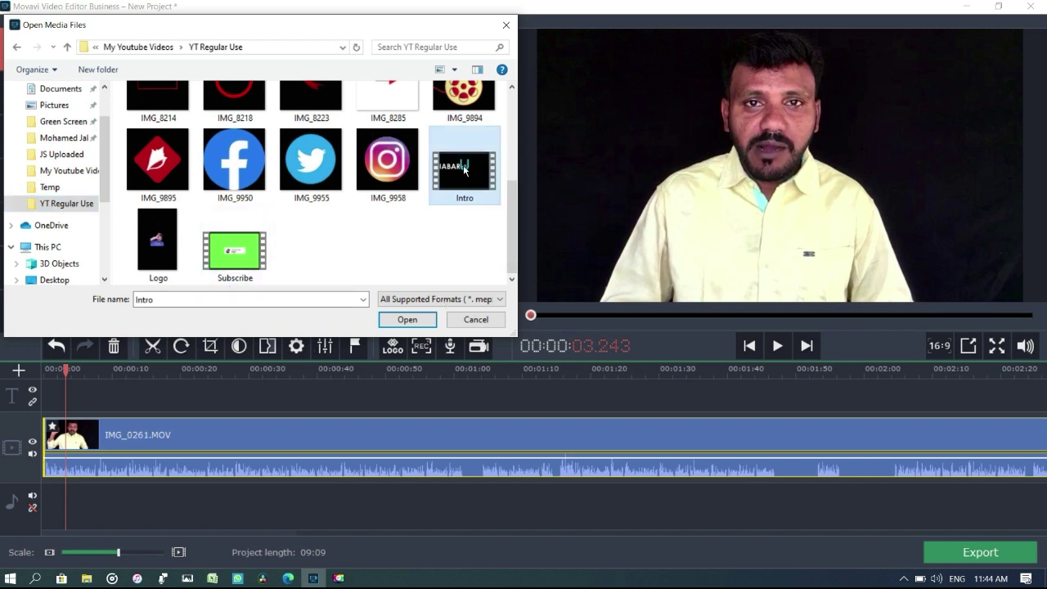
{"action": "left_click", "coordinate": [407, 320]}
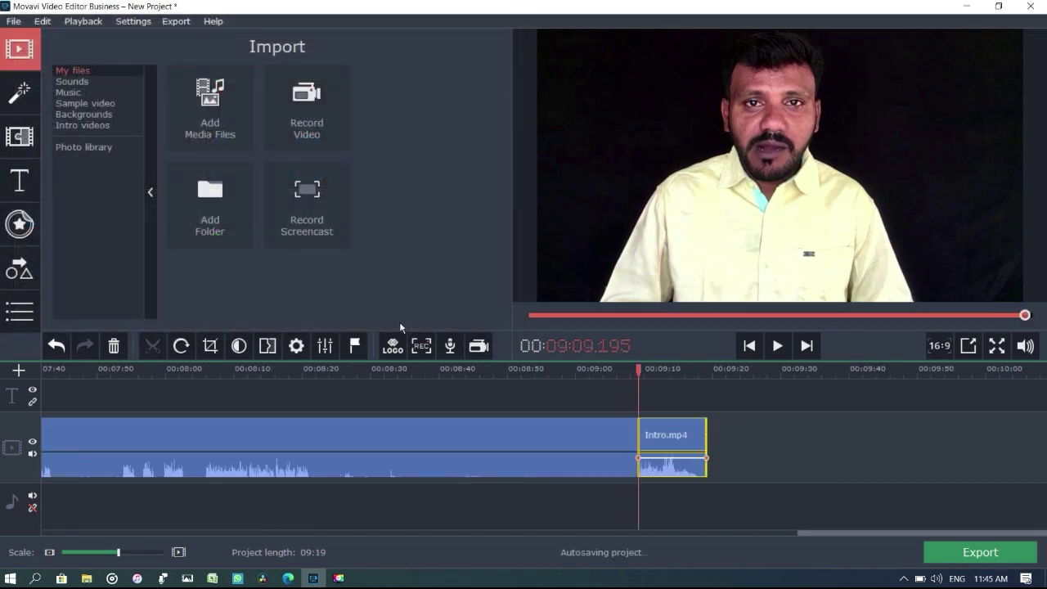
Move Intro.mp4 to the start of the video track, ahead of IMG_0261.MOV.
{"action": "left_click", "coordinate": [82, 555]}
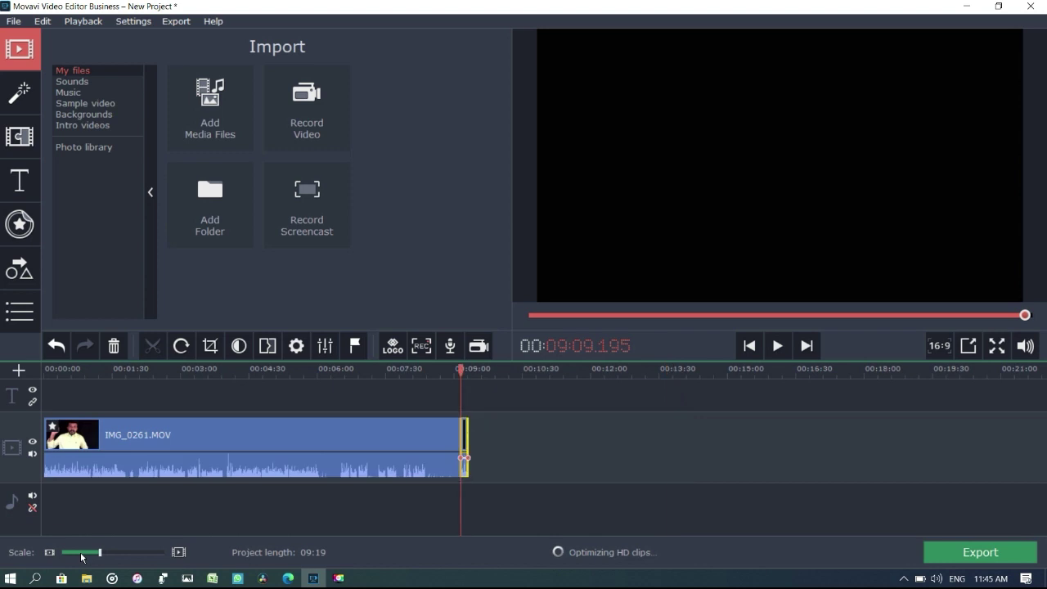
{"action": "left_click", "coordinate": [172, 550]}
{"action": "left_click", "coordinate": [234, 456]}
{"action": "left_click_drag", "start_coordinate": [246, 432], "coordinate": [319, 434]}
{"action": "left_click", "coordinate": [140, 554]}
{"action": "left_click", "coordinate": [139, 554]}
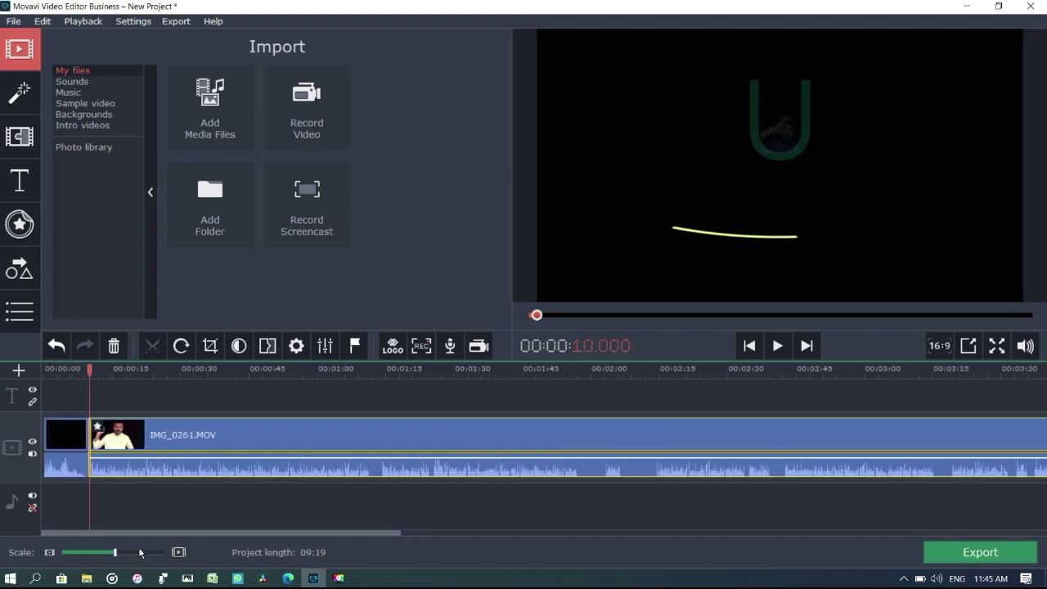
Play the timeline from about 2.9 seconds to check how the intro leads into the main clip.
{"action": "left_click", "coordinate": [140, 553]}
{"action": "left_click", "coordinate": [85, 439]}
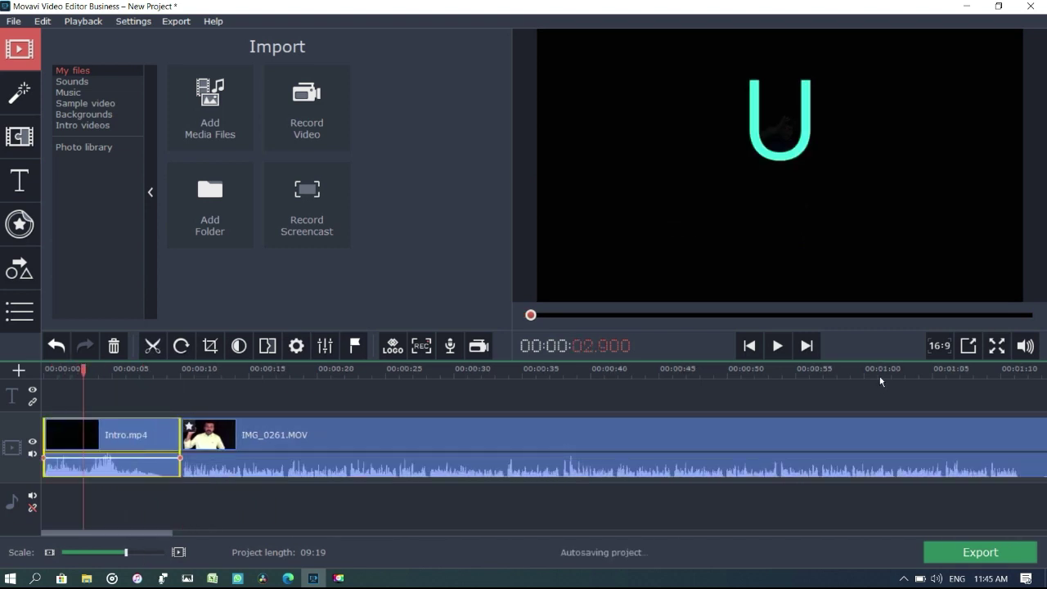
{"action": "left_click", "coordinate": [778, 346]}
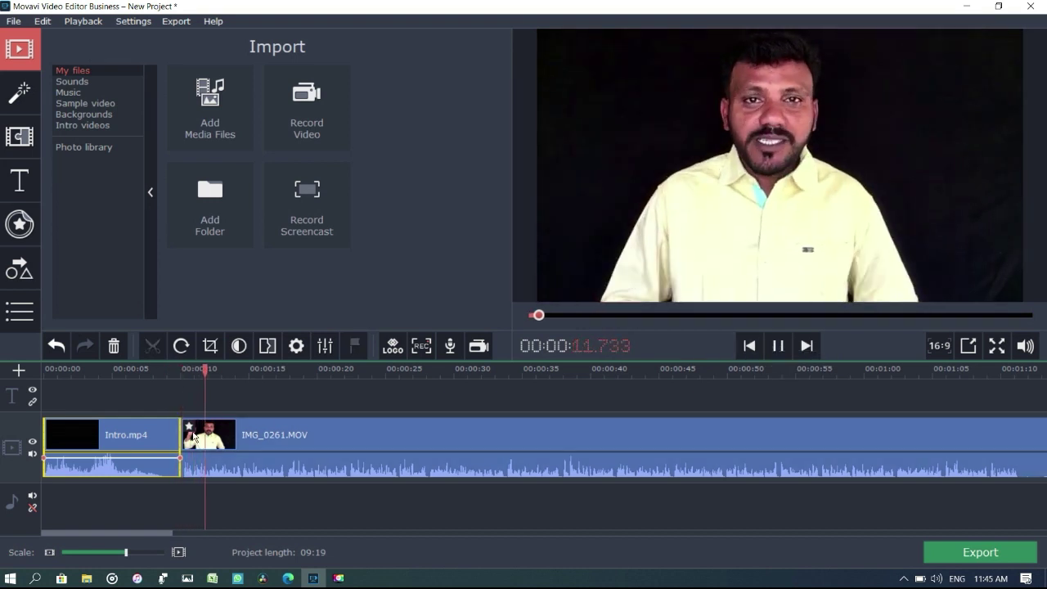
Try the Vertigo transition at the cut between Intro.mp4 and IMG_0261.MOV.
{"action": "left_click", "coordinate": [177, 369]}
{"action": "key", "text": "space"}
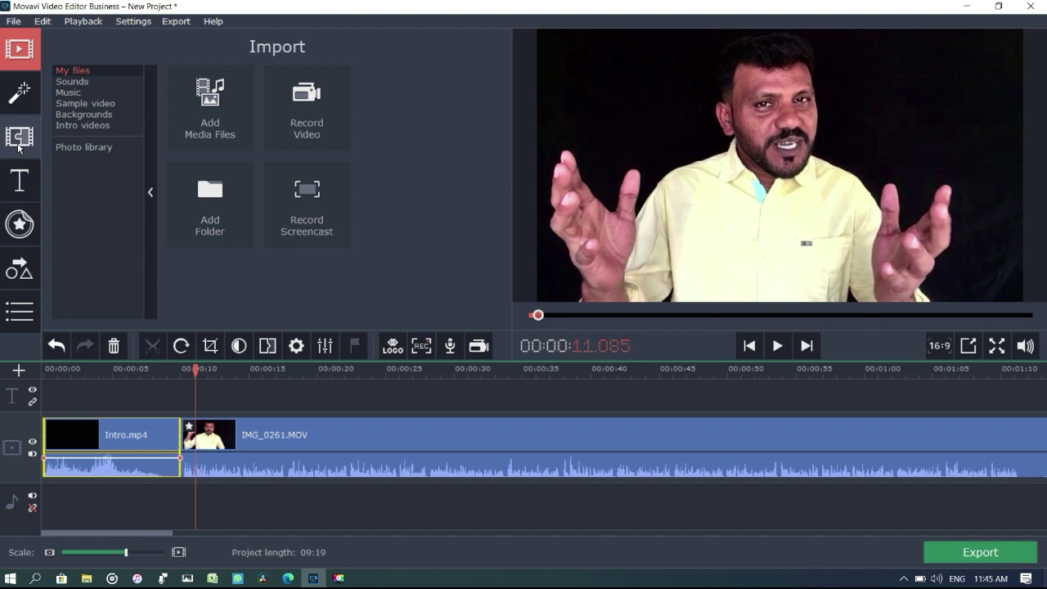
{"action": "left_click", "coordinate": [19, 146]}
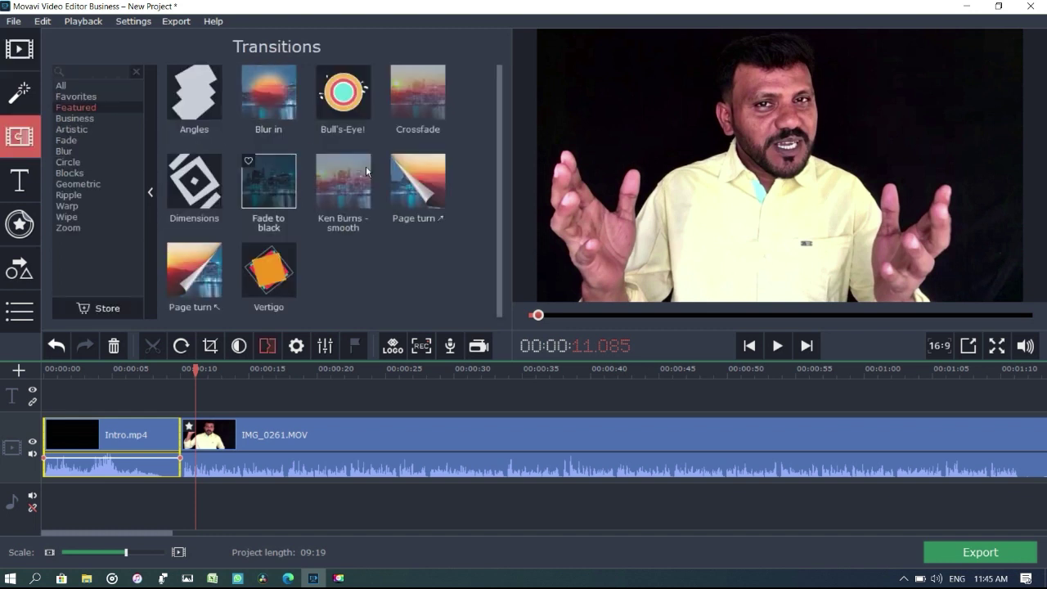
{"action": "left_click", "coordinate": [274, 281]}
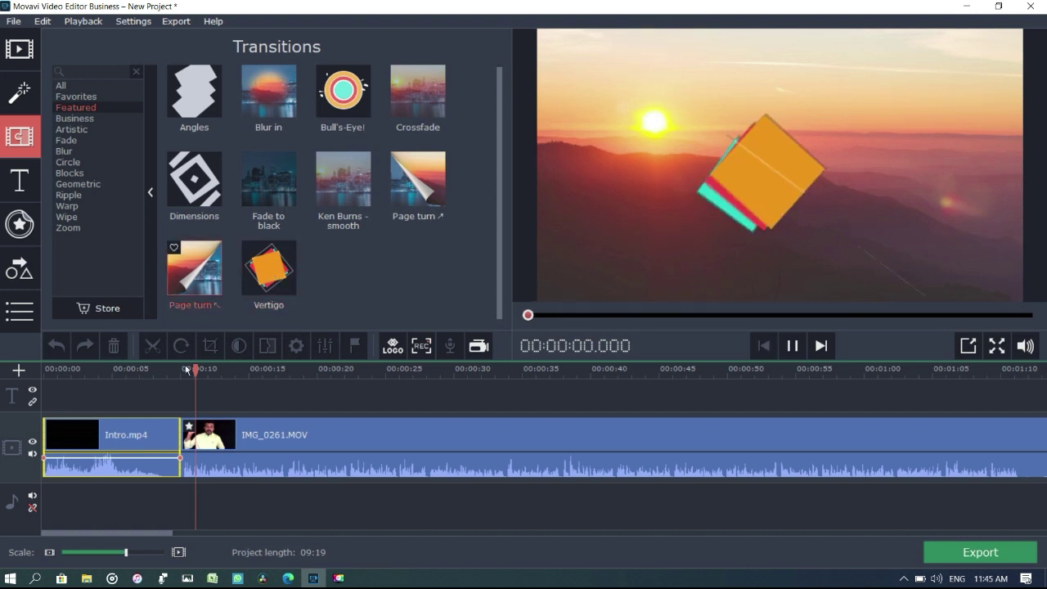
{"action": "left_click_drag", "start_coordinate": [272, 274], "coordinate": [181, 434]}
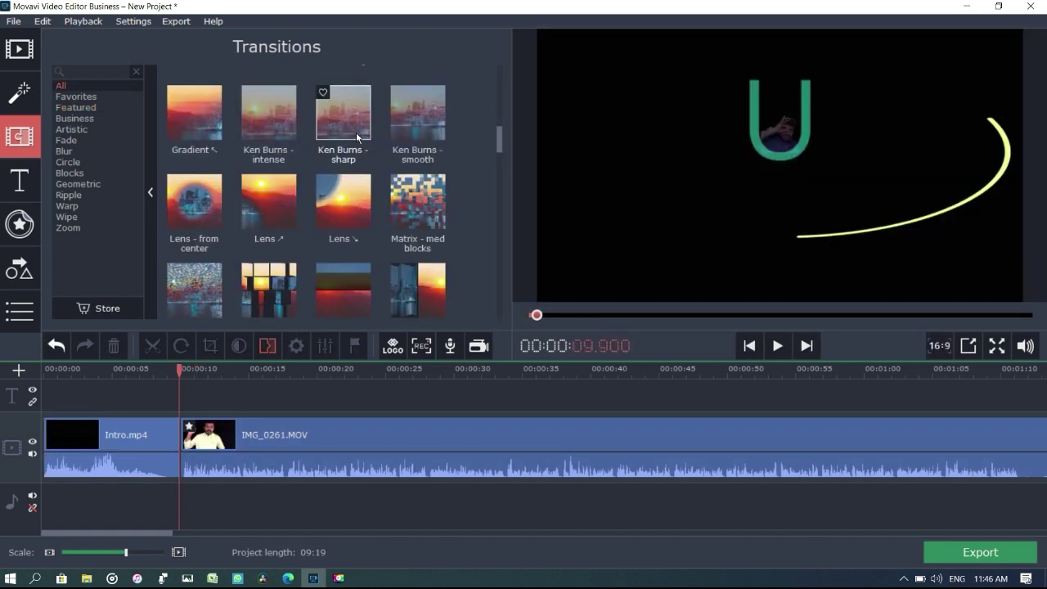
Add the Ken Burns - sharp transition between Intro.mp4 and IMG_0261.MOV and play it back.
{"action": "left_click", "coordinate": [339, 112]}
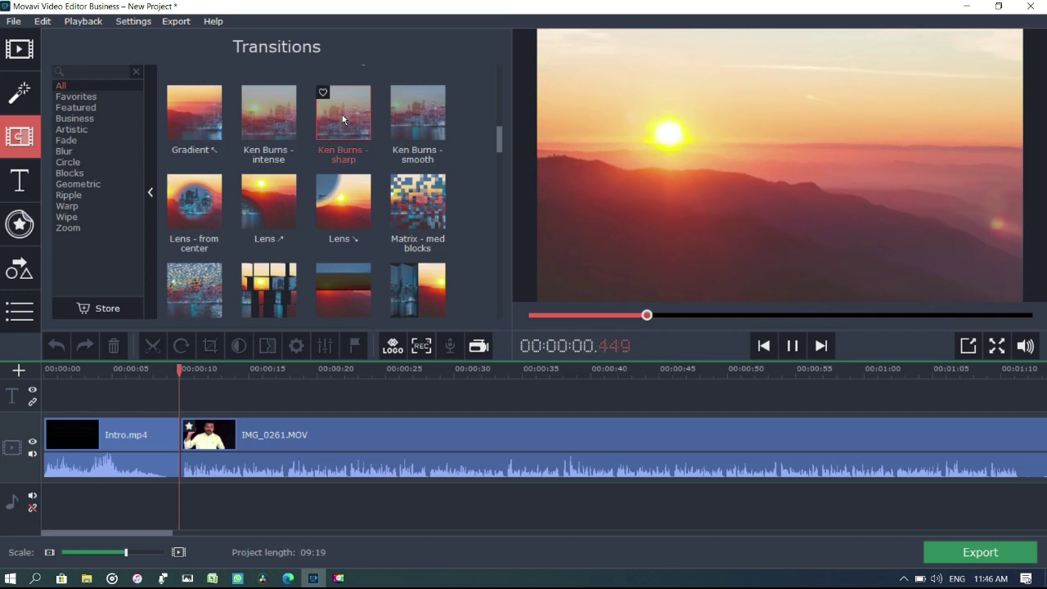
{"action": "left_click_drag", "start_coordinate": [341, 114], "coordinate": [176, 434]}
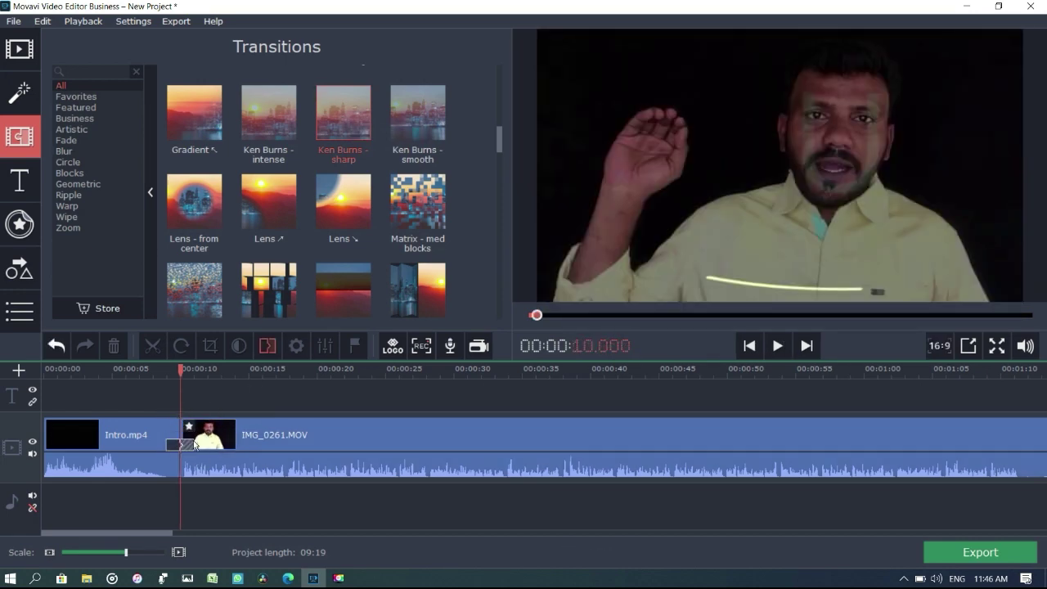
{"action": "left_click", "coordinate": [147, 434]}
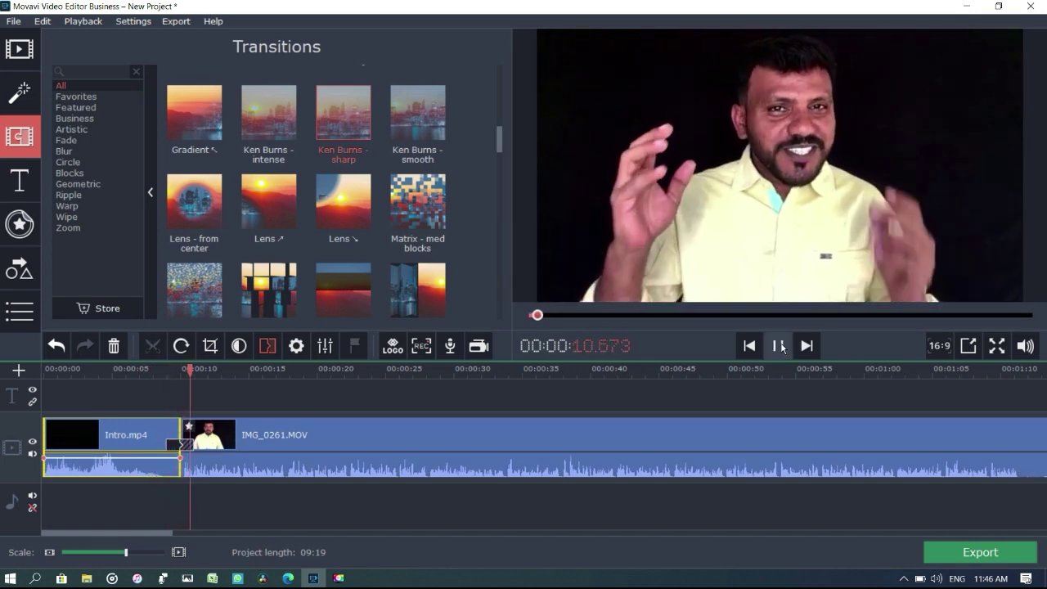
{"action": "left_click", "coordinate": [779, 346]}
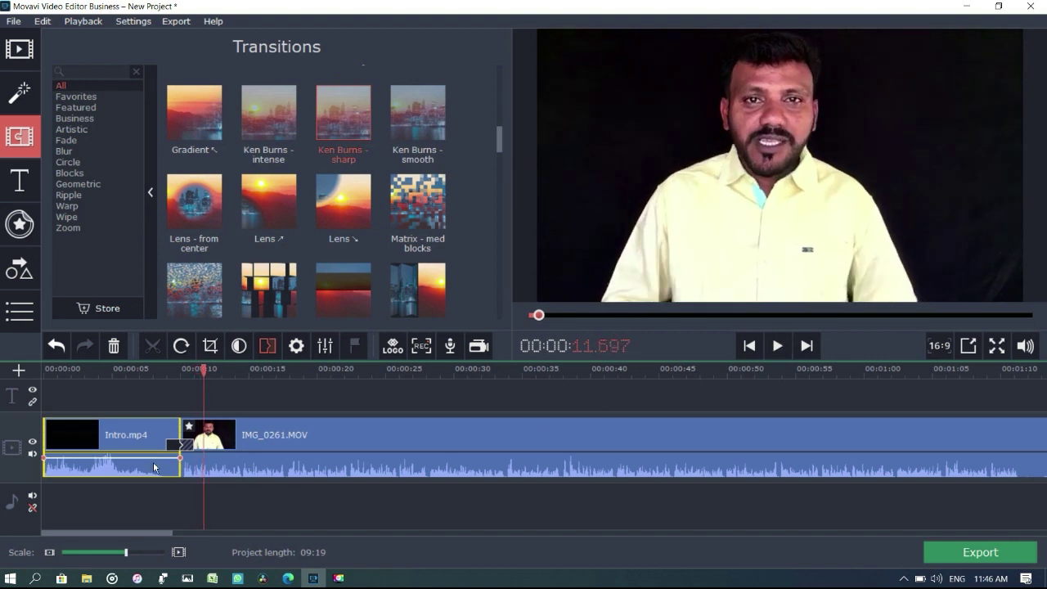
Set the duration of the transition between Intro.mp4 and IMG_0261.MOV to 0.5 seconds.
{"action": "double_click", "coordinate": [178, 445]}
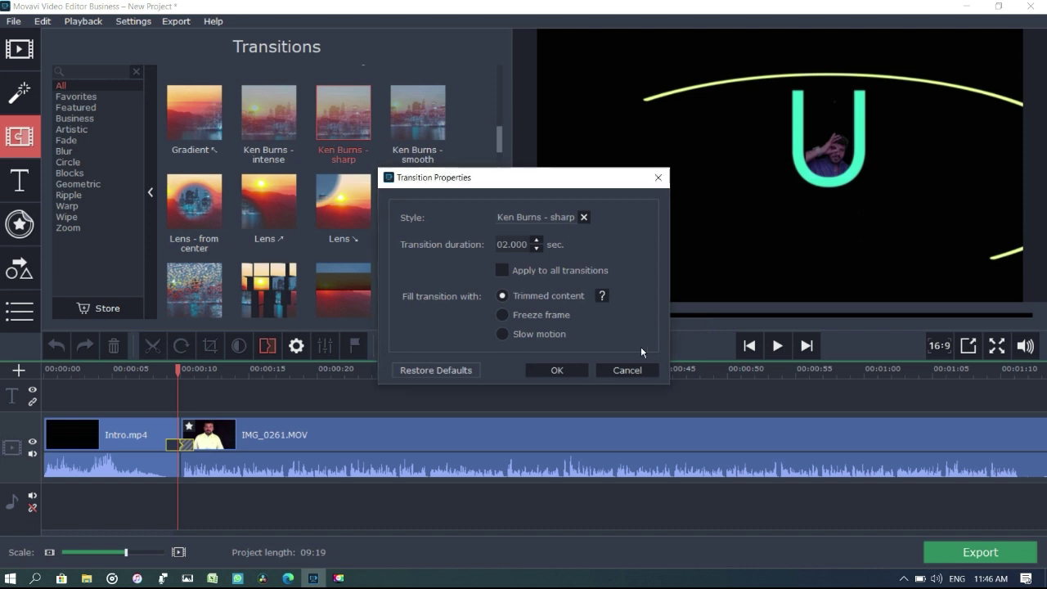
{"action": "left_click", "coordinate": [627, 370]}
{"action": "right_click", "coordinate": [188, 447]}
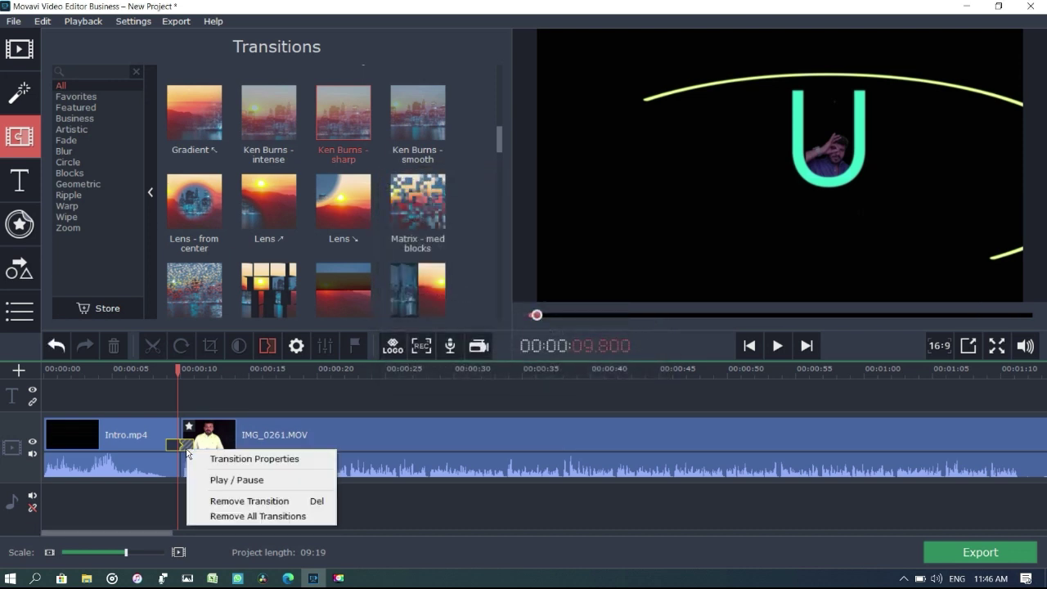
{"action": "left_click", "coordinate": [304, 462]}
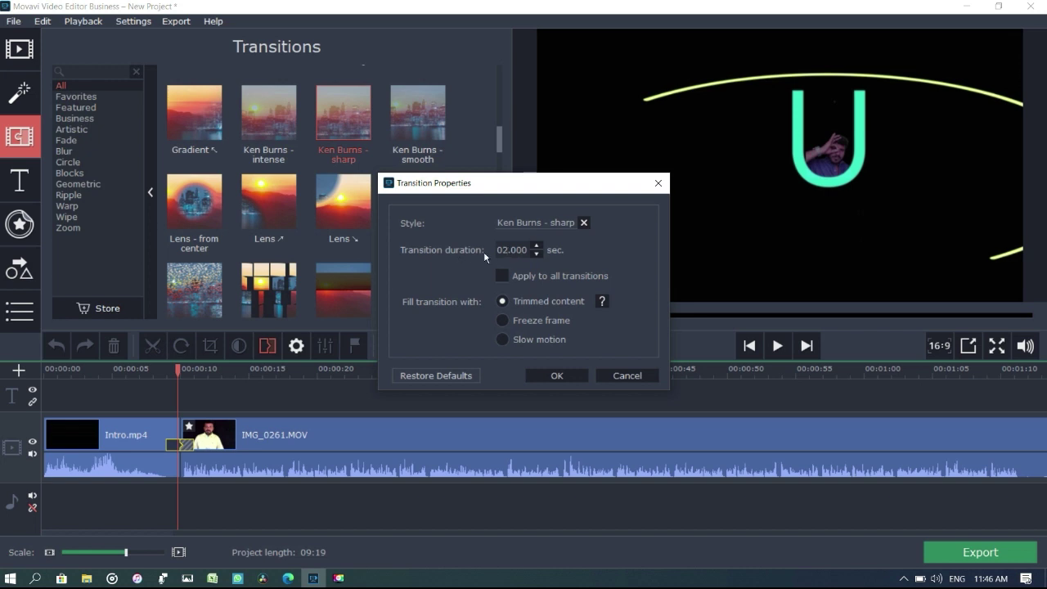
{"action": "type", "text": "05"}
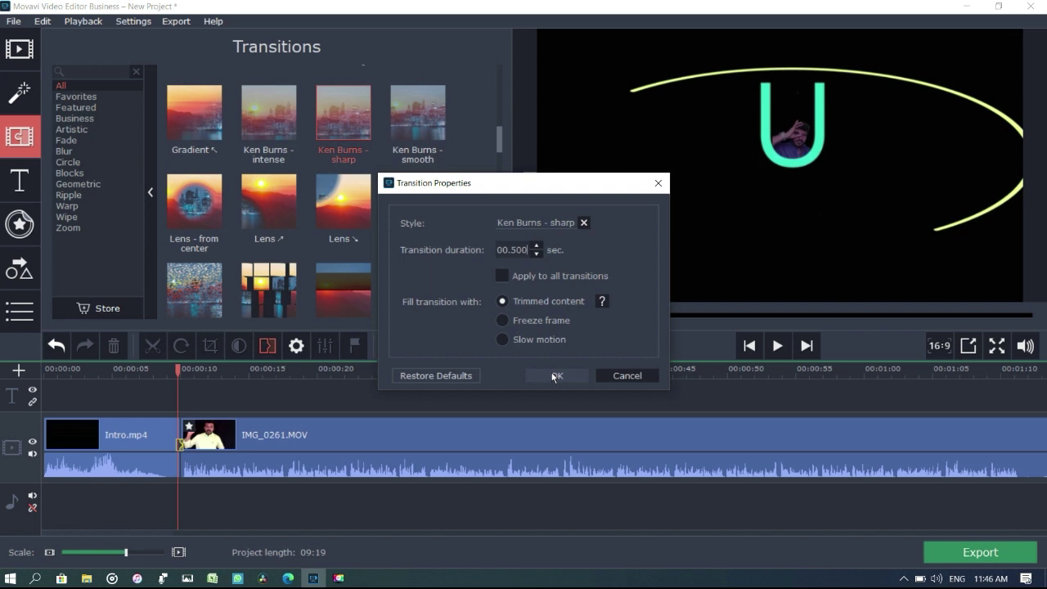
{"action": "left_click", "coordinate": [552, 375]}
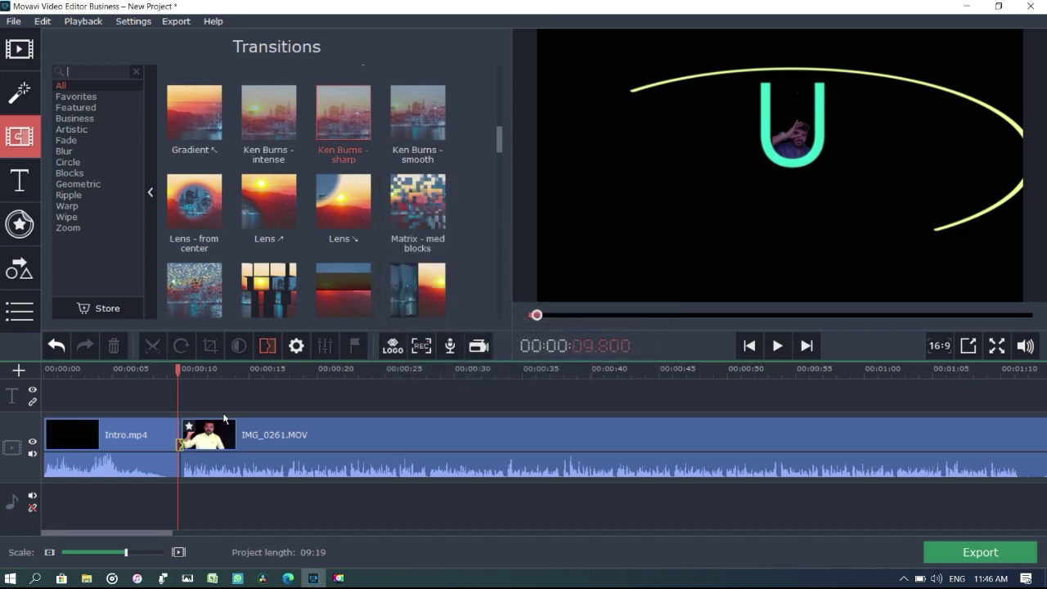
Play the timeline from about 9 seconds to check the shortened transition into IMG_0261.MOV.
{"action": "left_click_drag", "start_coordinate": [178, 370], "coordinate": [168, 370]}
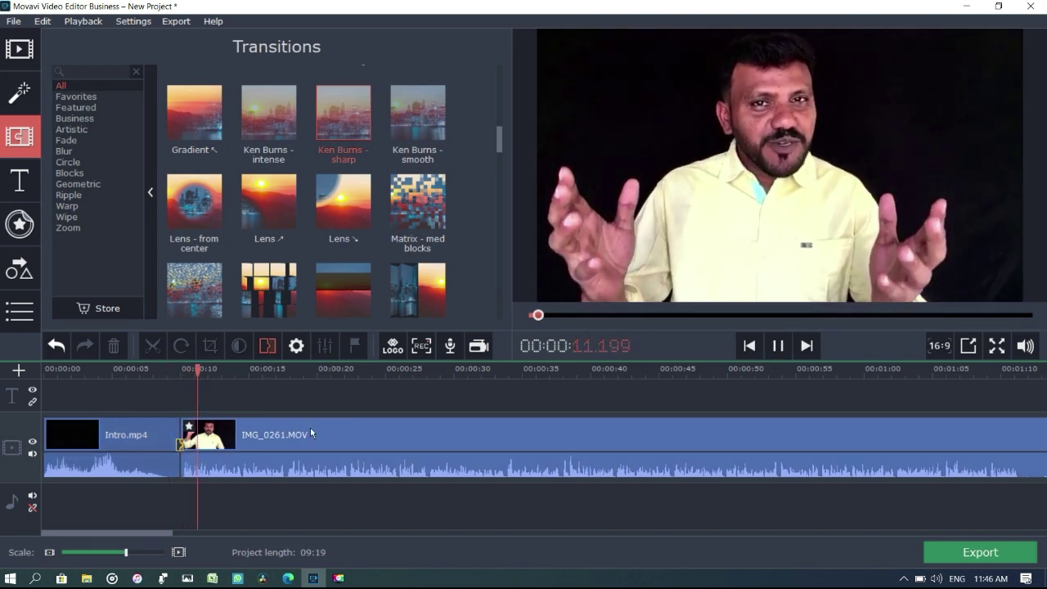
{"action": "left_click", "coordinate": [151, 430]}
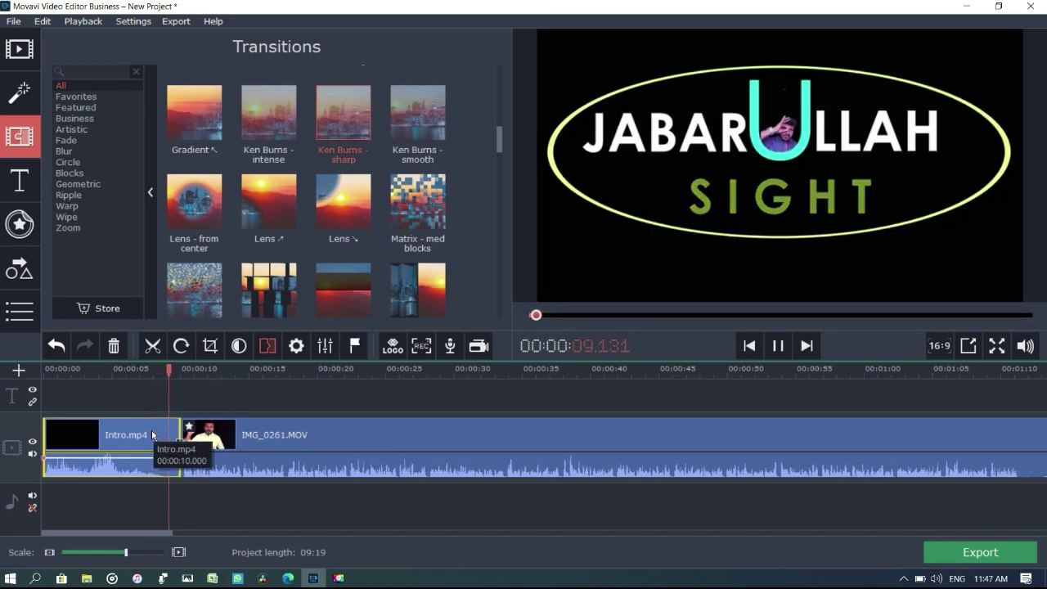
{"action": "left_click", "coordinate": [109, 437]}
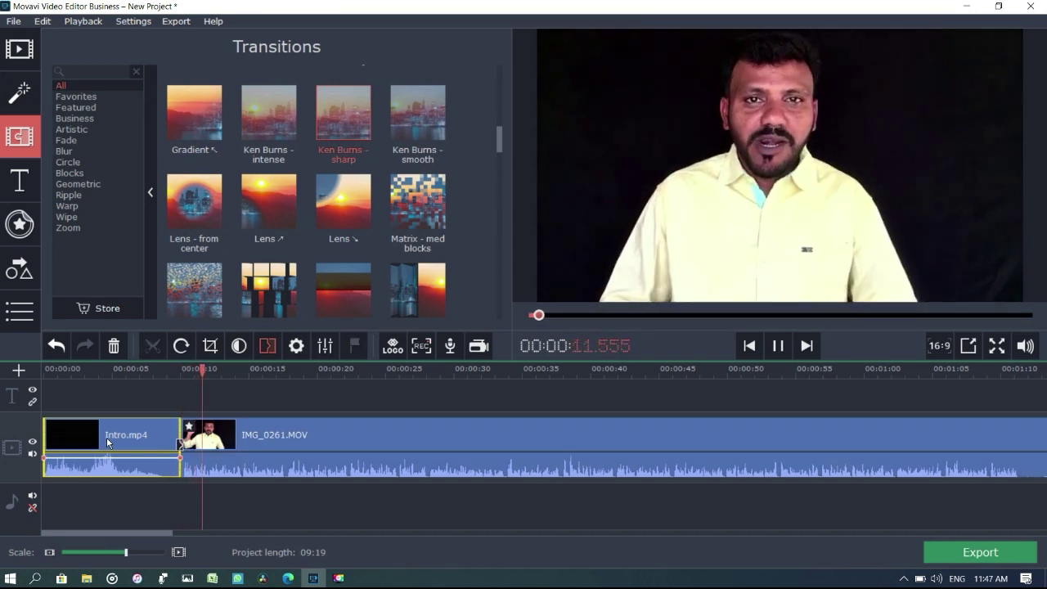
{"action": "left_click", "coordinate": [776, 346]}
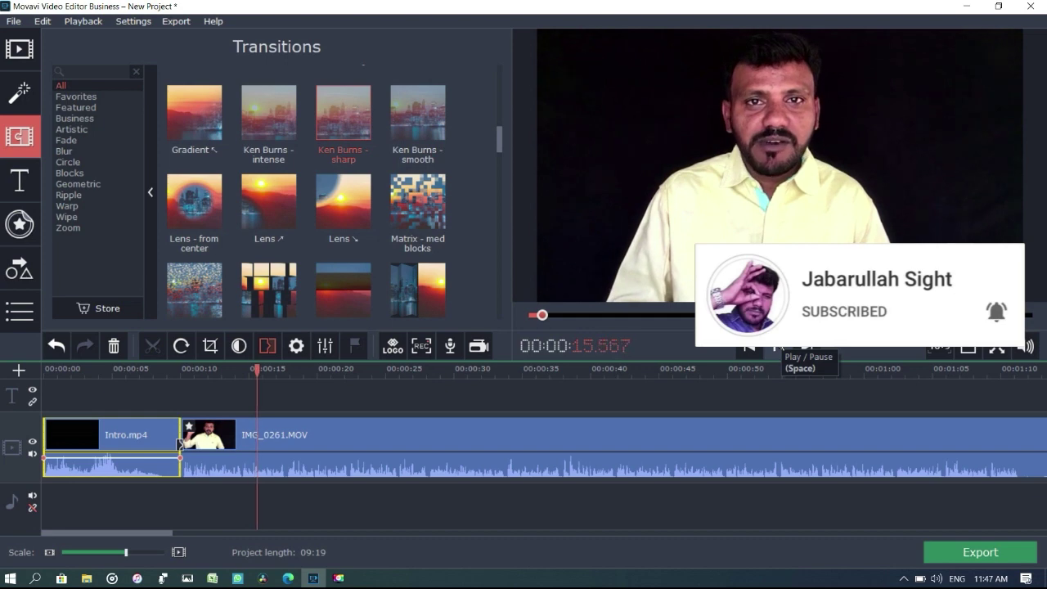
Import WHUV2025.MP4 after the end of IMG_0261.MOV on the video track and play it.
{"action": "left_click", "coordinate": [88, 553]}
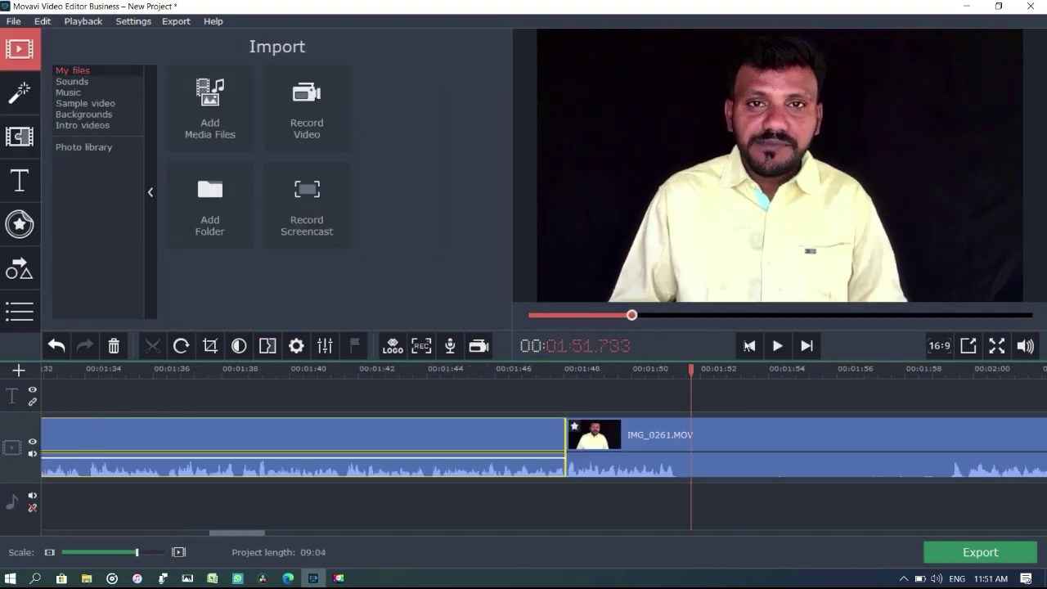
{"action": "left_click", "coordinate": [210, 105]}
{"action": "left_click", "coordinate": [52, 229]}
{"action": "left_click", "coordinate": [406, 386]}
{"action": "mouse_move", "coordinate": [607, 558]}
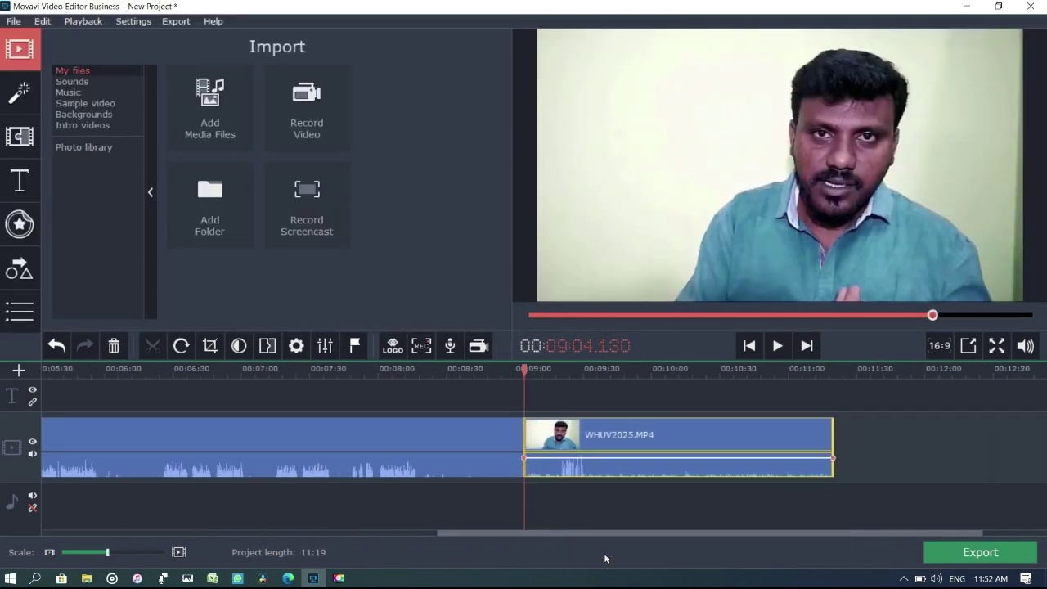
{"action": "key", "text": "space"}
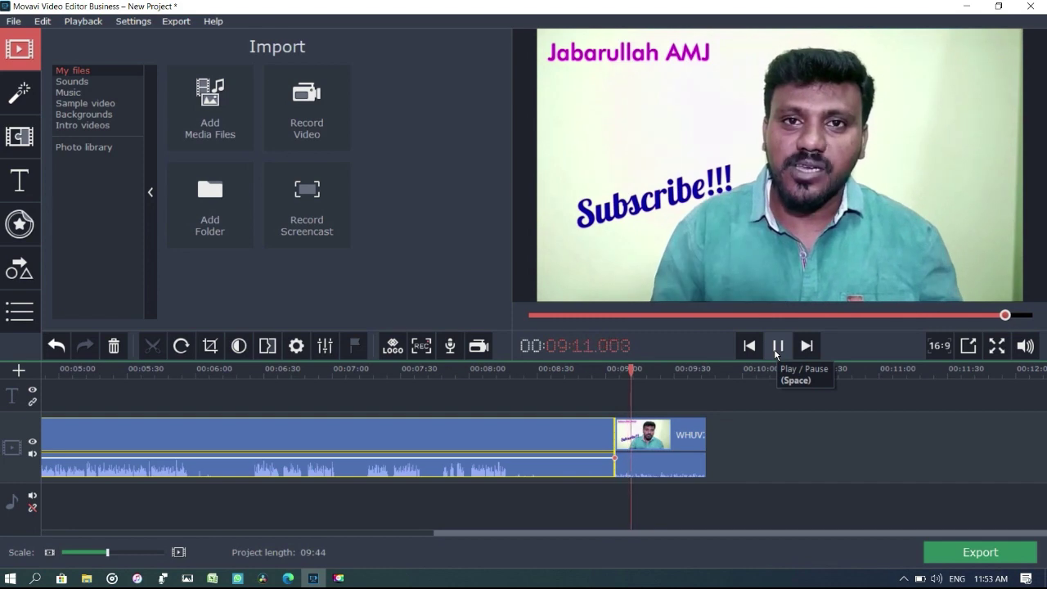
Raise the volume of the WHUV2025.MP4 clip to 200%.
{"action": "left_click", "coordinate": [778, 347]}
{"action": "left_click", "coordinate": [626, 450]}
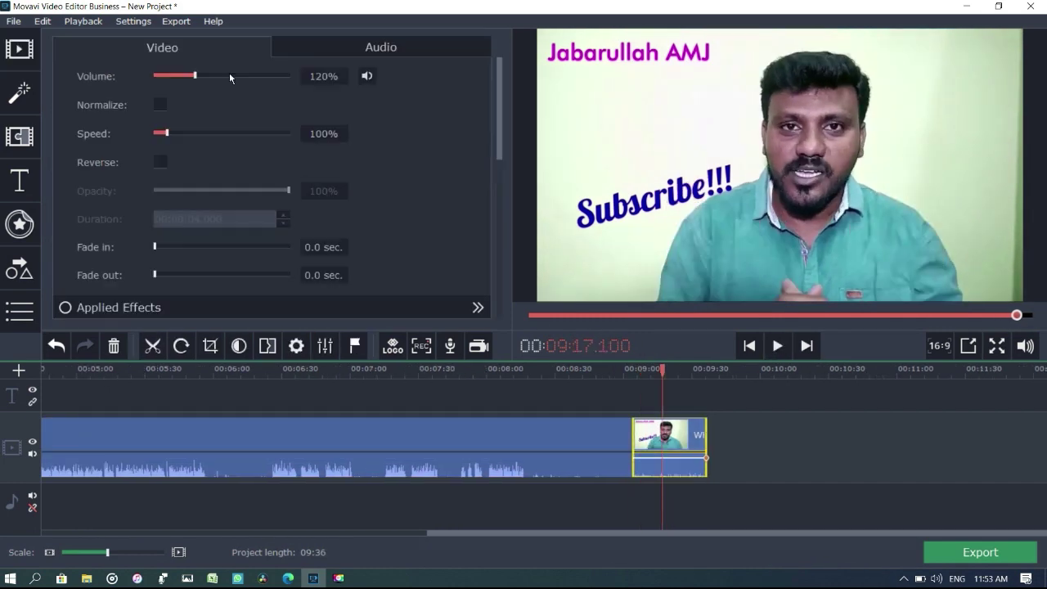
{"action": "left_click", "coordinate": [229, 72]}
Play WHUV2025.MP4 and trim its end so the clip runs about 12 seconds.
{"action": "key", "text": "space"}
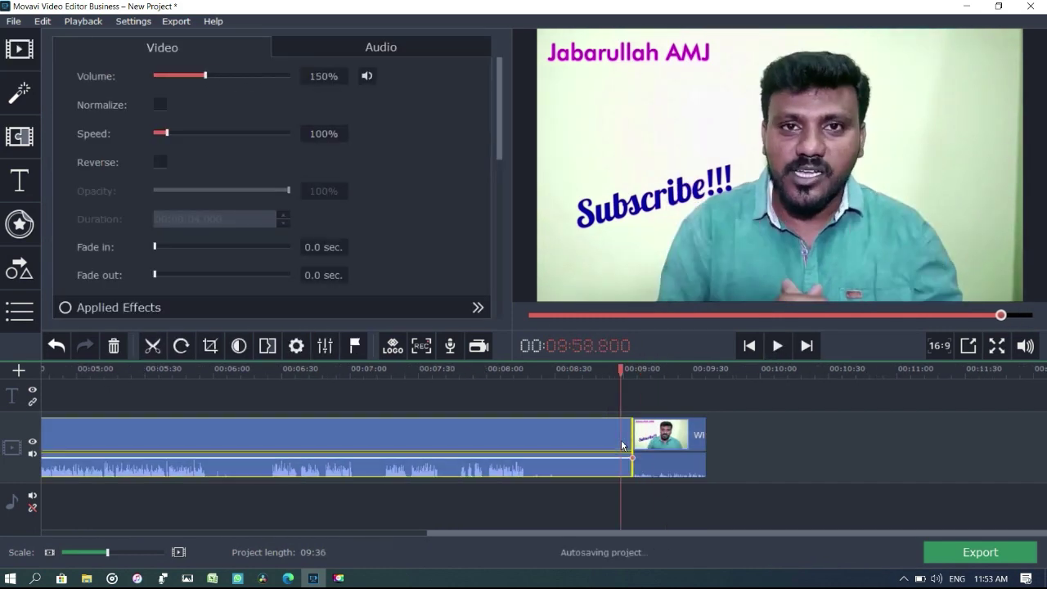
{"action": "left_click", "coordinate": [147, 552]}
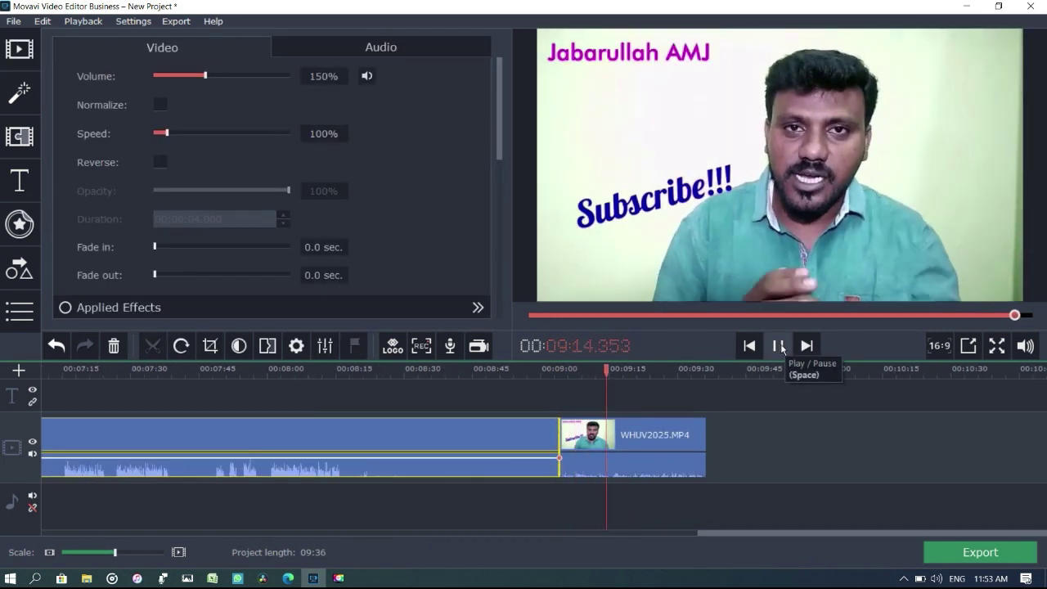
{"action": "left_click_drag", "start_coordinate": [704, 446], "coordinate": [613, 446]}
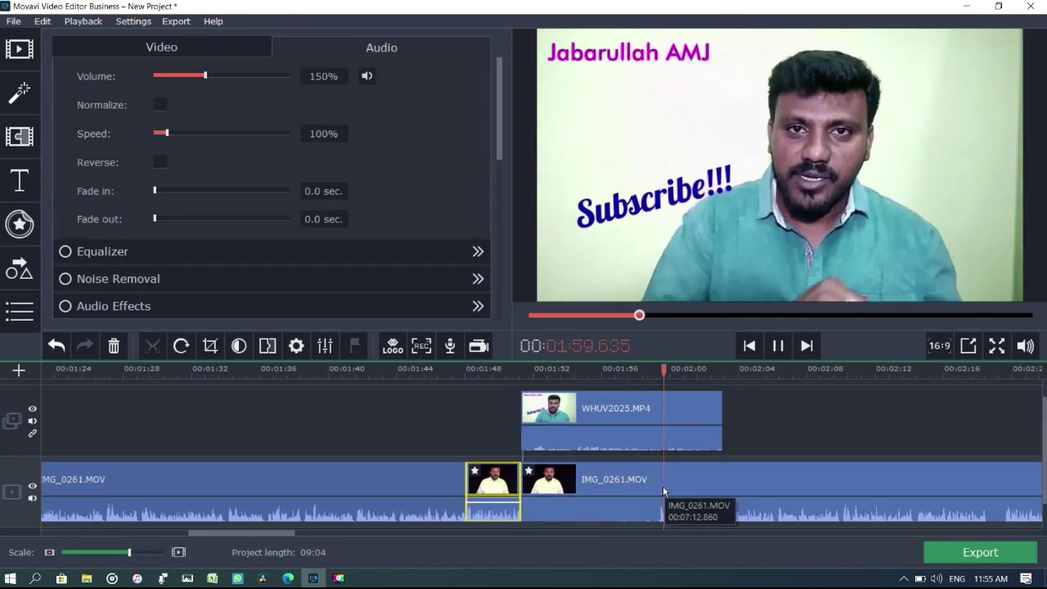
Play the section around the WHUV2025.MP4 overlay to check how it fits over IMG_0261.MOV.
{"action": "left_click", "coordinate": [663, 485]}
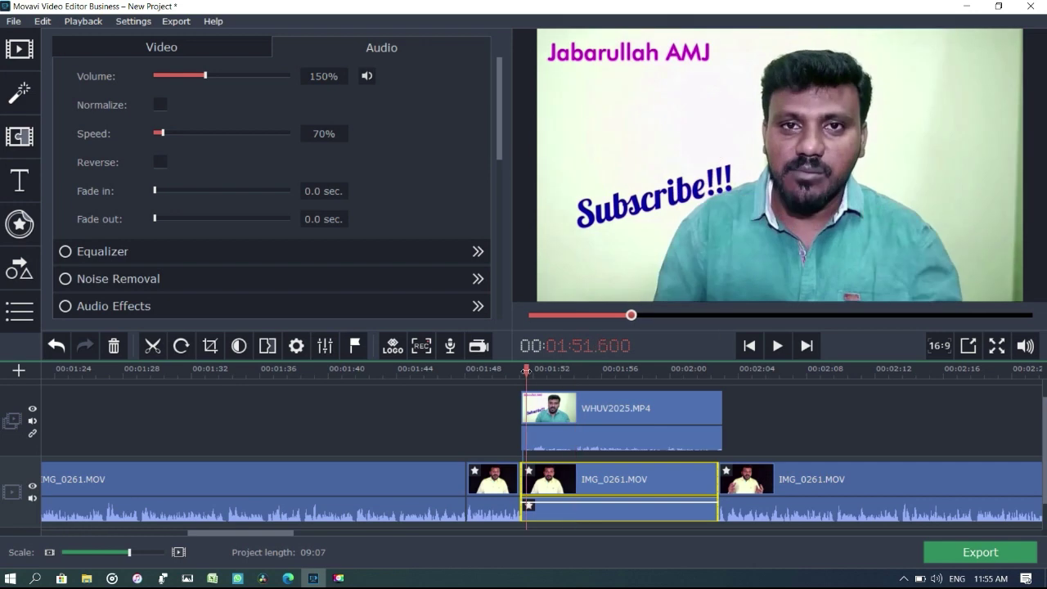
{"action": "left_click", "coordinate": [506, 488]}
{"action": "key", "text": "space"}
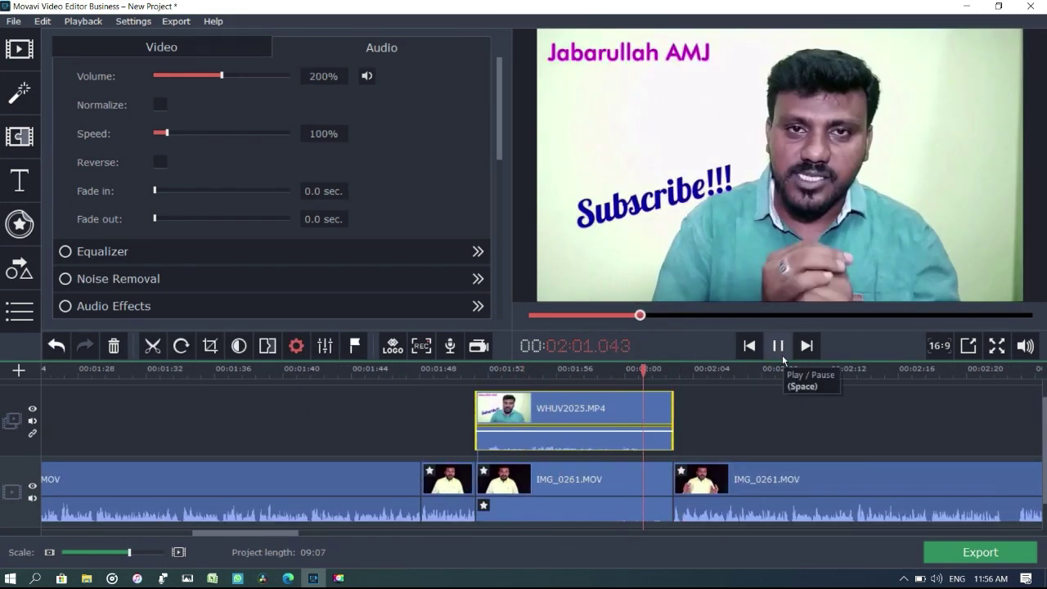
{"action": "left_click", "coordinate": [455, 486]}
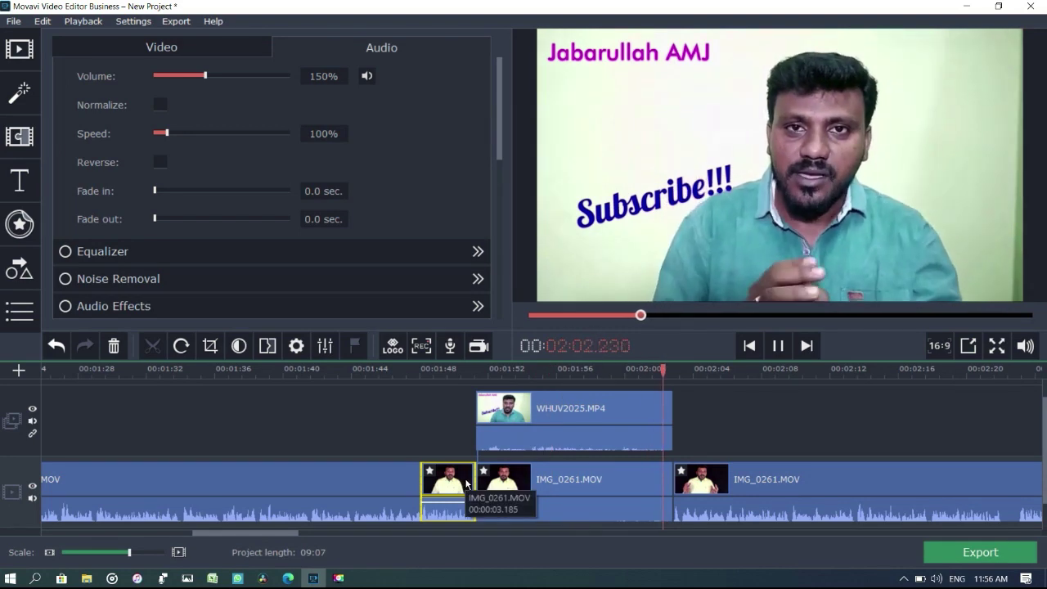
{"action": "left_click", "coordinate": [112, 555]}
{"action": "left_click", "coordinate": [112, 554]}
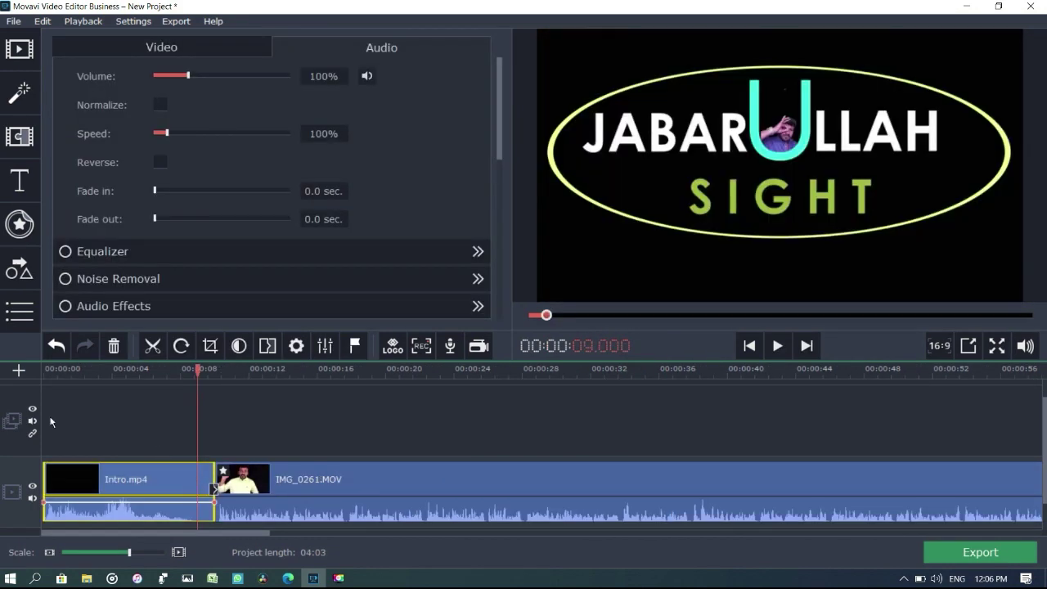
Preview the lower-third titles Green bar, Footnote, Footnote 2 and Introduction.
{"action": "left_click", "coordinate": [21, 178]}
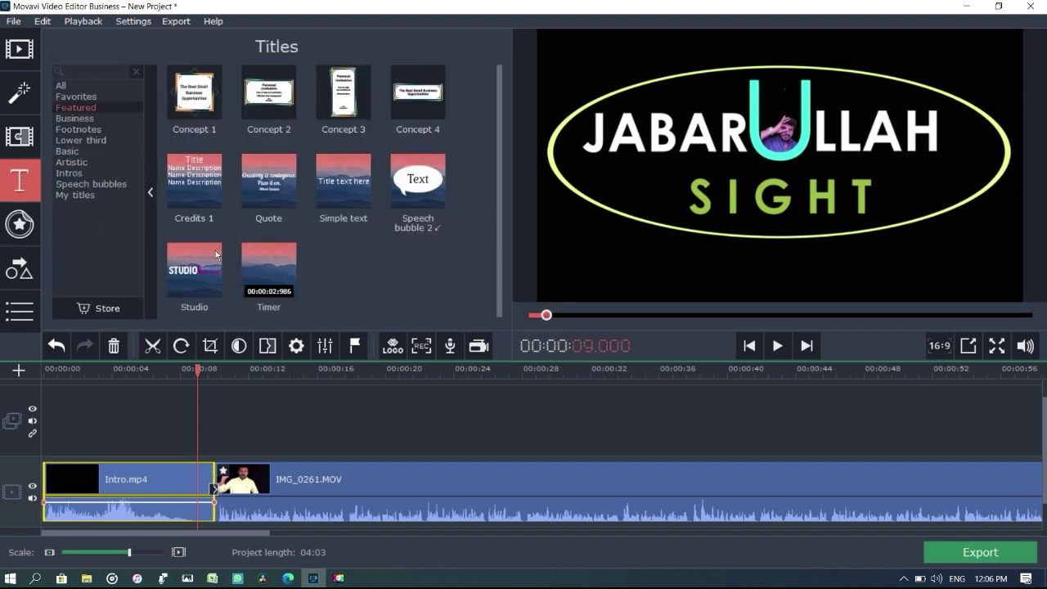
{"action": "left_click", "coordinate": [76, 141]}
{"action": "left_click", "coordinate": [344, 94]}
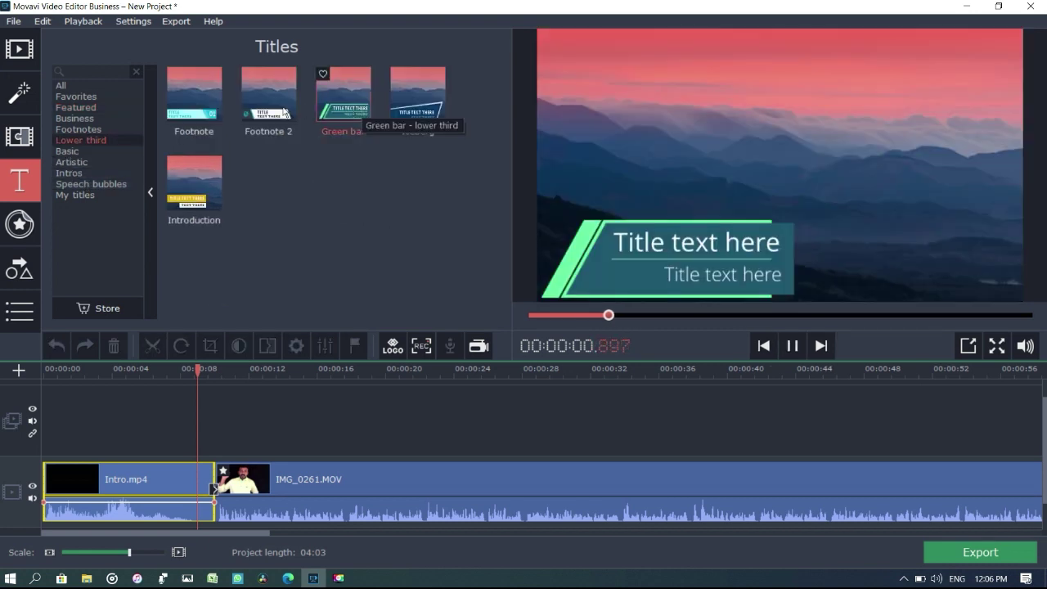
{"action": "left_click", "coordinate": [199, 104]}
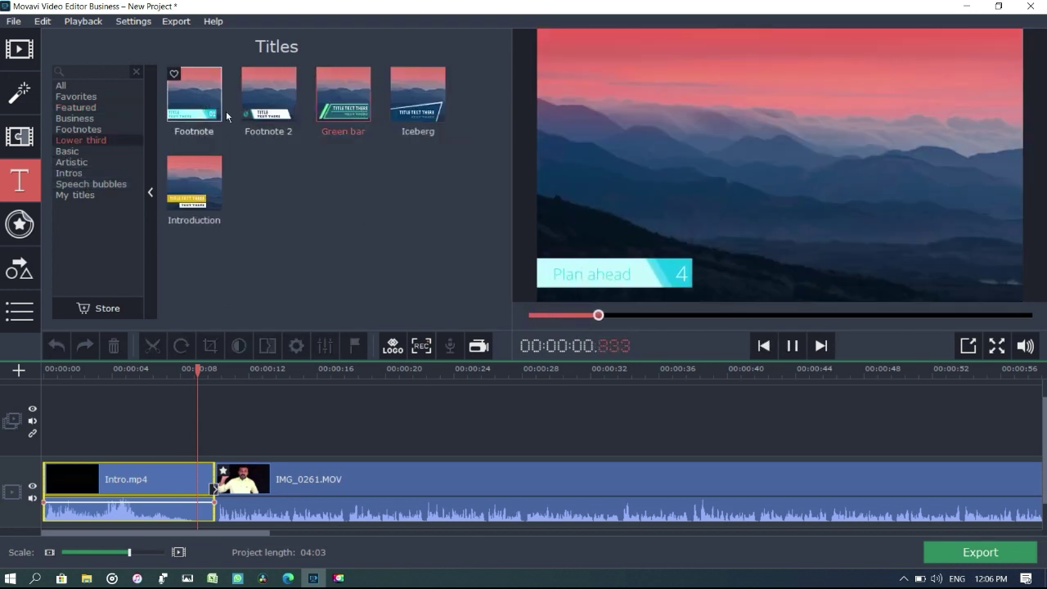
{"action": "left_click", "coordinate": [267, 106]}
{"action": "left_click", "coordinate": [204, 170]}
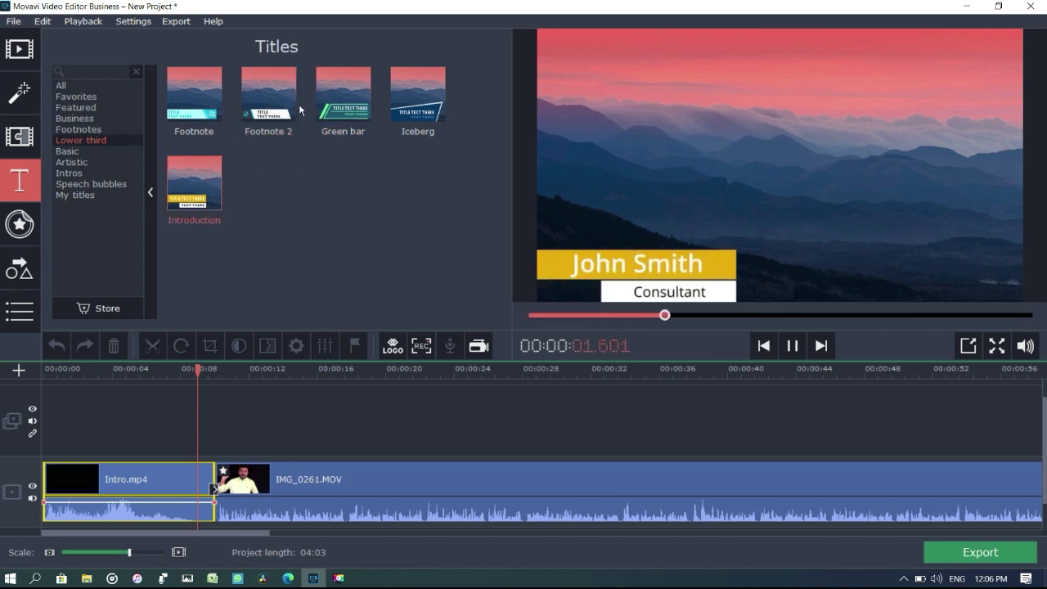
Add the Footnote 2 title to the title track at about 11 seconds and enlarge the timeline area.
{"action": "left_click", "coordinate": [266, 105]}
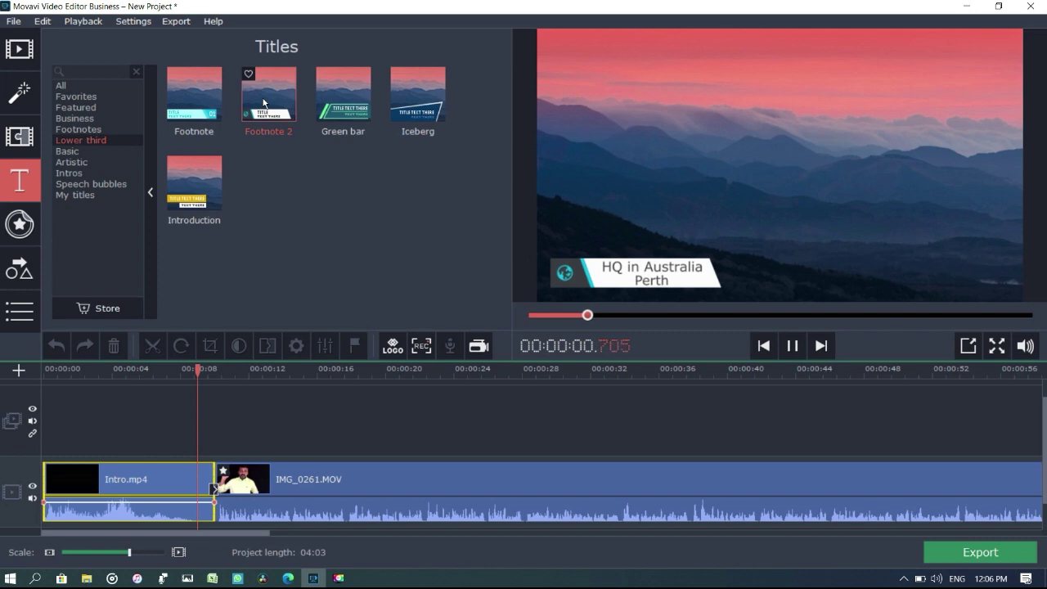
{"action": "left_click_drag", "start_coordinate": [268, 94], "coordinate": [232, 406]}
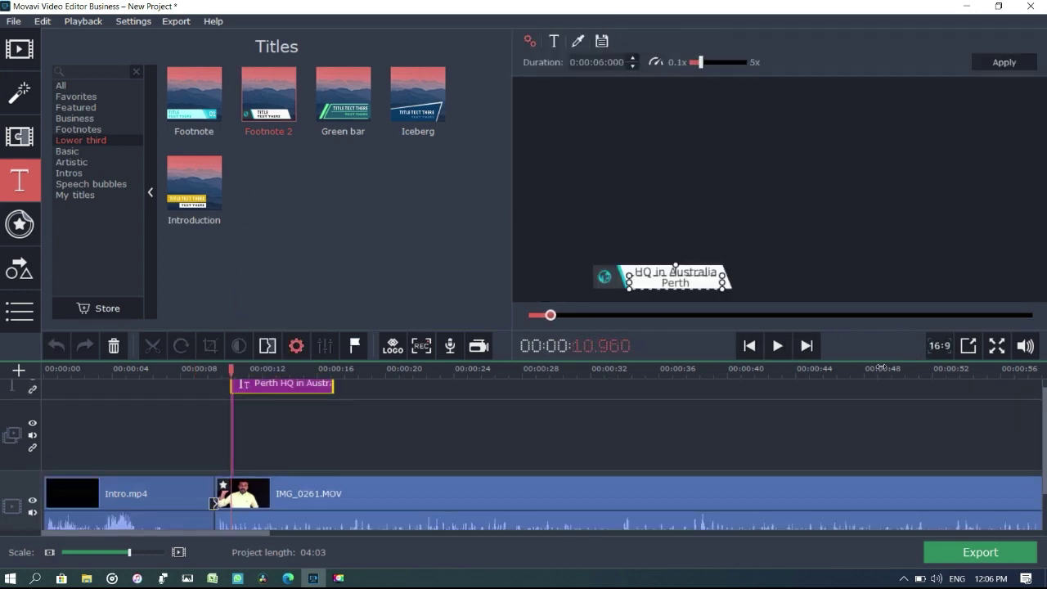
{"action": "left_click_drag", "start_coordinate": [880, 360], "coordinate": [867, 292]}
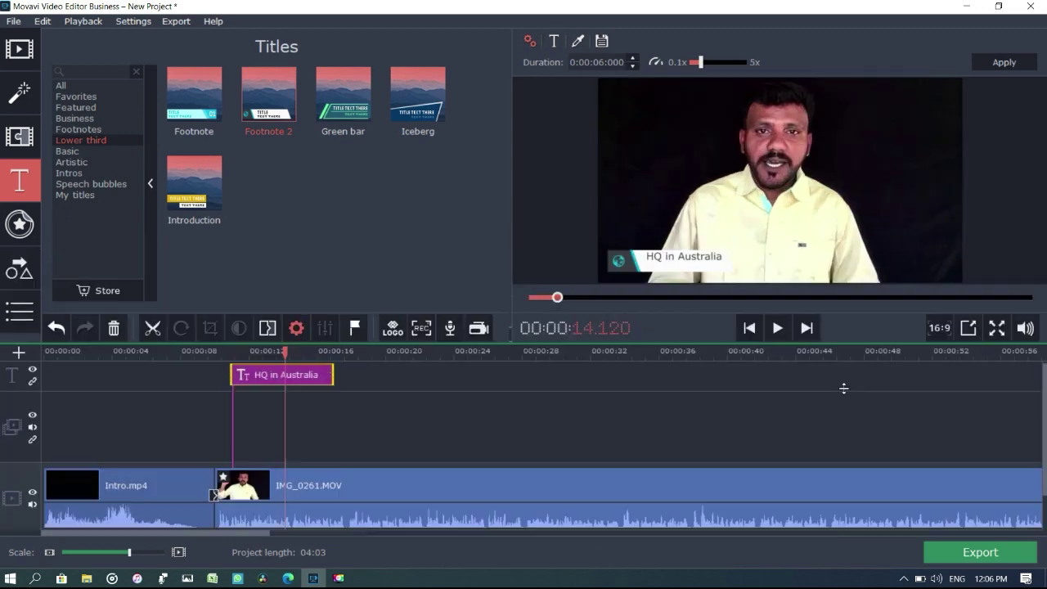
Replace the lower-third title's text with the channel name and format it in bold red with a different font.
{"action": "type", "text": "JABARULLAH SIGHT"}
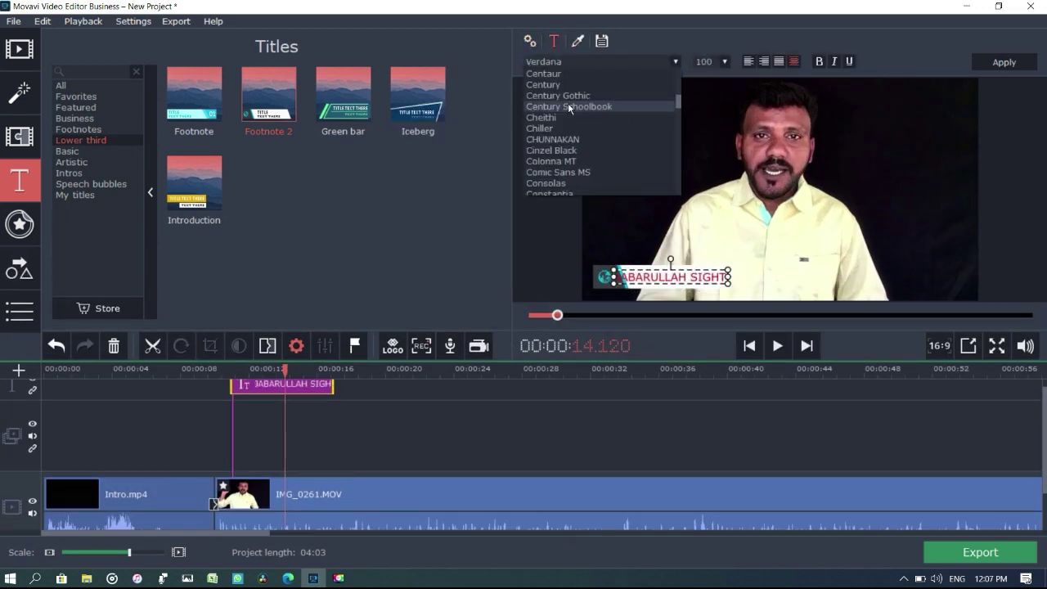
{"action": "left_click", "coordinate": [556, 105]}
{"action": "left_click", "coordinate": [765, 291]}
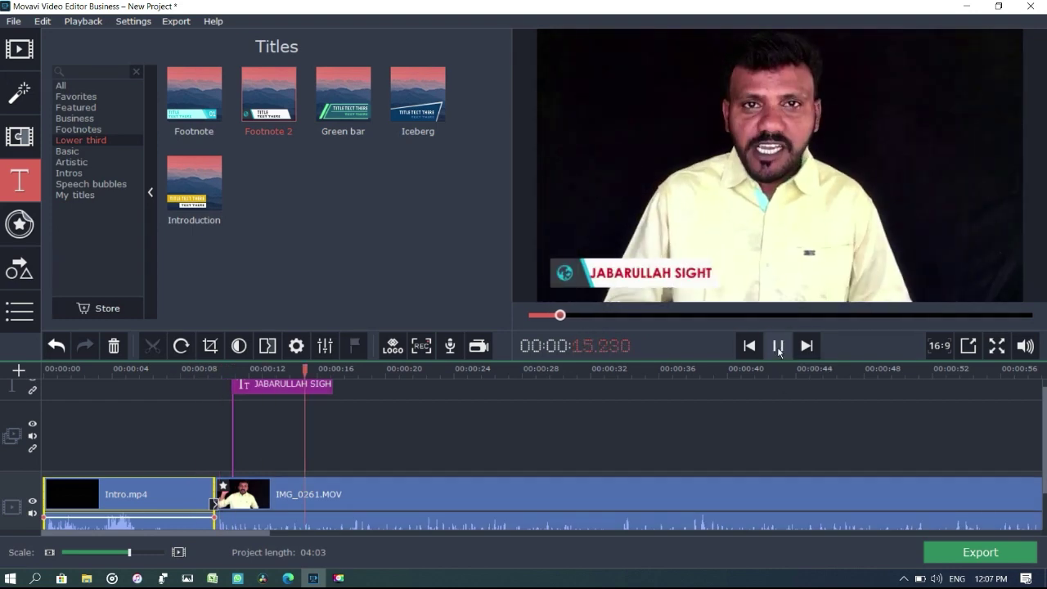
Widen the white banner of the lower-third title slightly so the channel name has more room.
{"action": "left_click", "coordinate": [647, 276]}
{"action": "left_click", "coordinate": [707, 287]}
{"action": "left_click", "coordinate": [709, 293]}
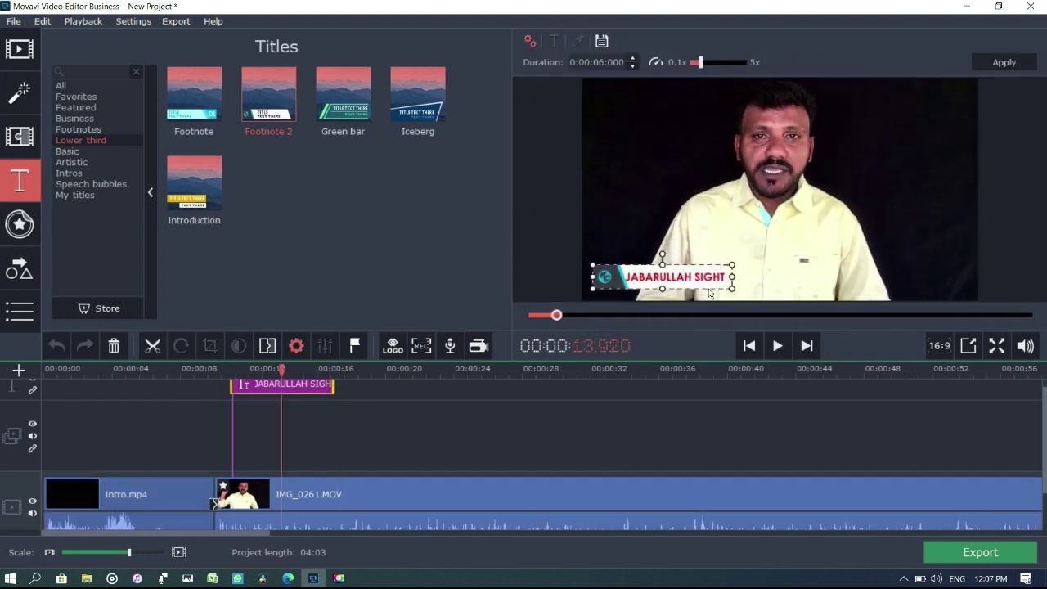
{"action": "left_click_drag", "start_coordinate": [730, 289], "coordinate": [732, 291]}
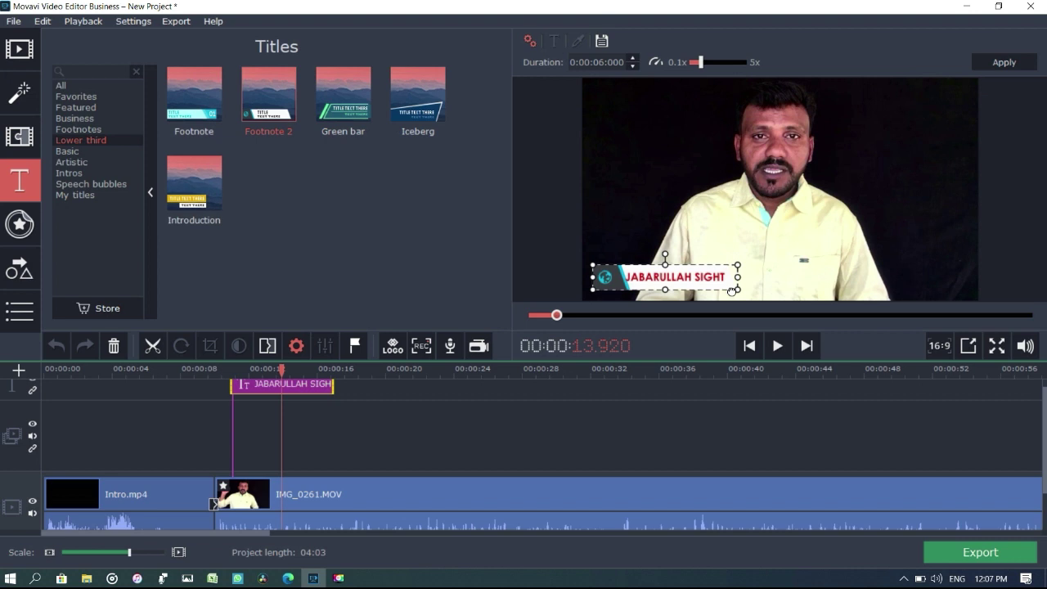
Move the channel name slightly to the right within the lower-third banner and deselect it.
{"action": "left_click", "coordinate": [692, 288]}
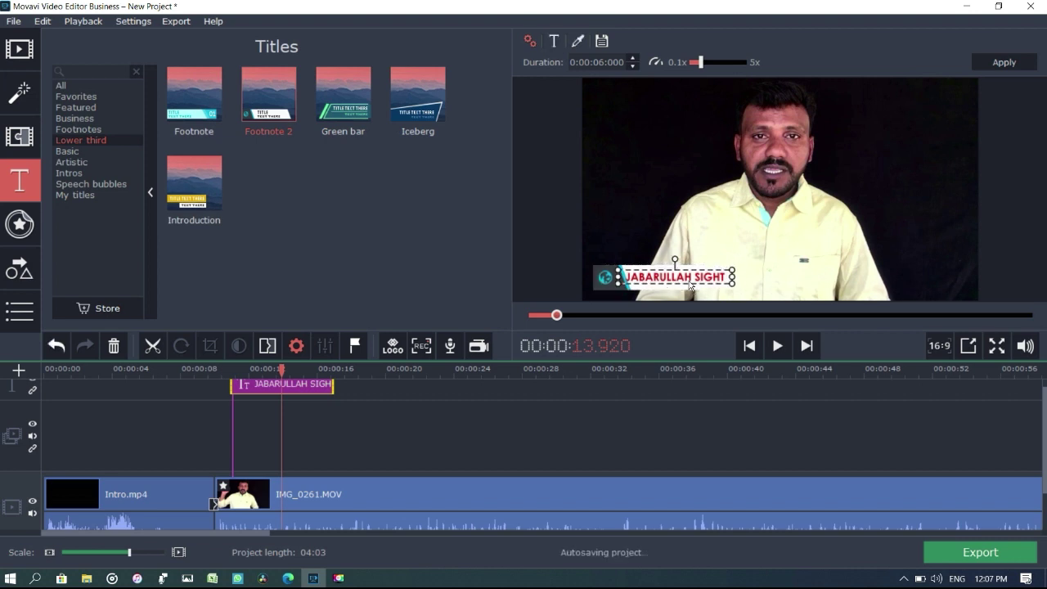
{"action": "left_click", "coordinate": [723, 282]}
{"action": "left_click_drag", "start_coordinate": [705, 282], "coordinate": [711, 284]}
{"action": "left_click", "coordinate": [810, 255]}
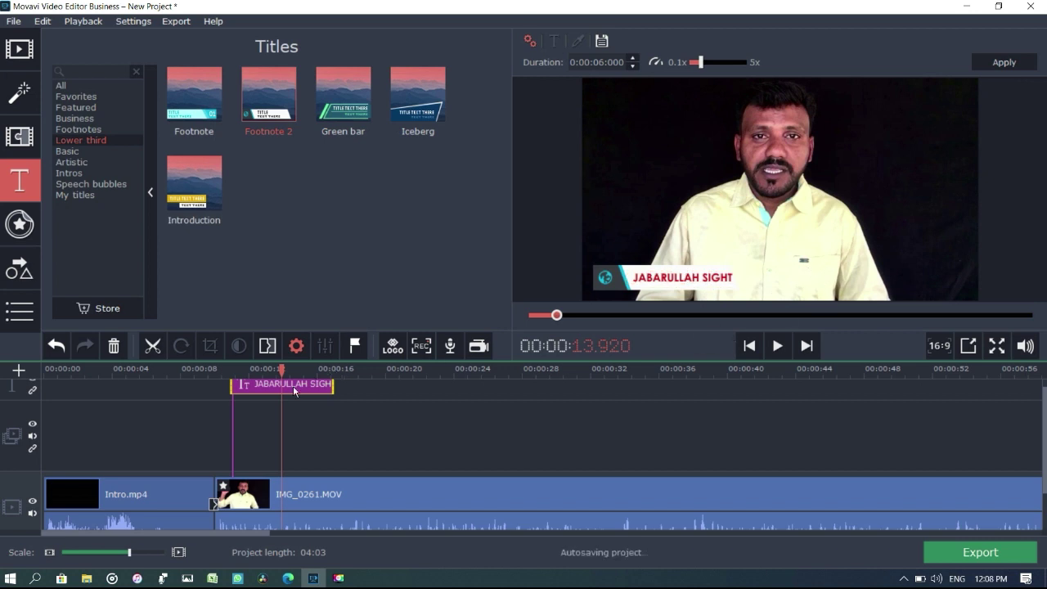
Play the lower-third title section and nudge the channel name slightly left inside the banner.
{"action": "left_click", "coordinate": [203, 490]}
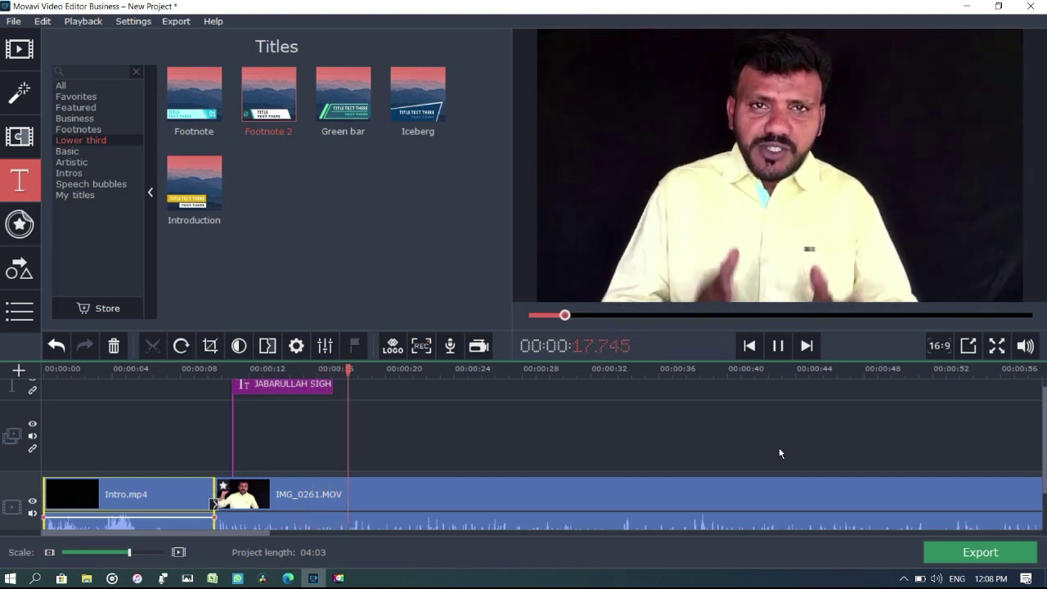
{"action": "left_click", "coordinate": [778, 346]}
{"action": "double_click", "coordinate": [295, 384]}
{"action": "left_click_drag", "start_coordinate": [644, 279], "coordinate": [642, 279]}
{"action": "left_click", "coordinate": [646, 417]}
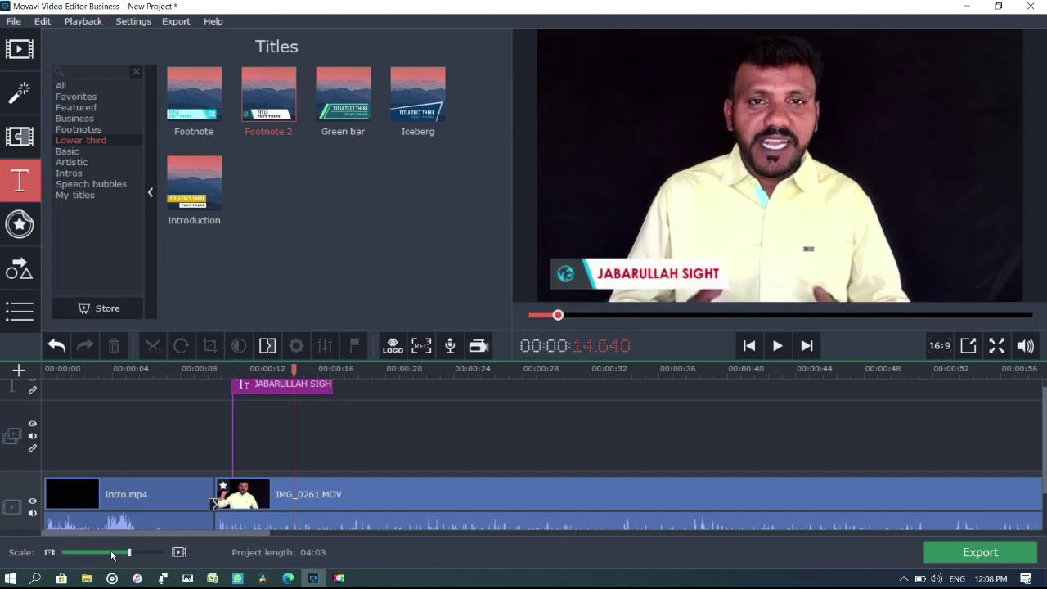
{"action": "left_click_drag", "start_coordinate": [112, 555], "coordinate": [100, 556]}
{"action": "left_click", "coordinate": [86, 82]}
{"action": "scroll", "coordinate": [336, 163], "scroll_direction": "down", "scroll_amount": 10}
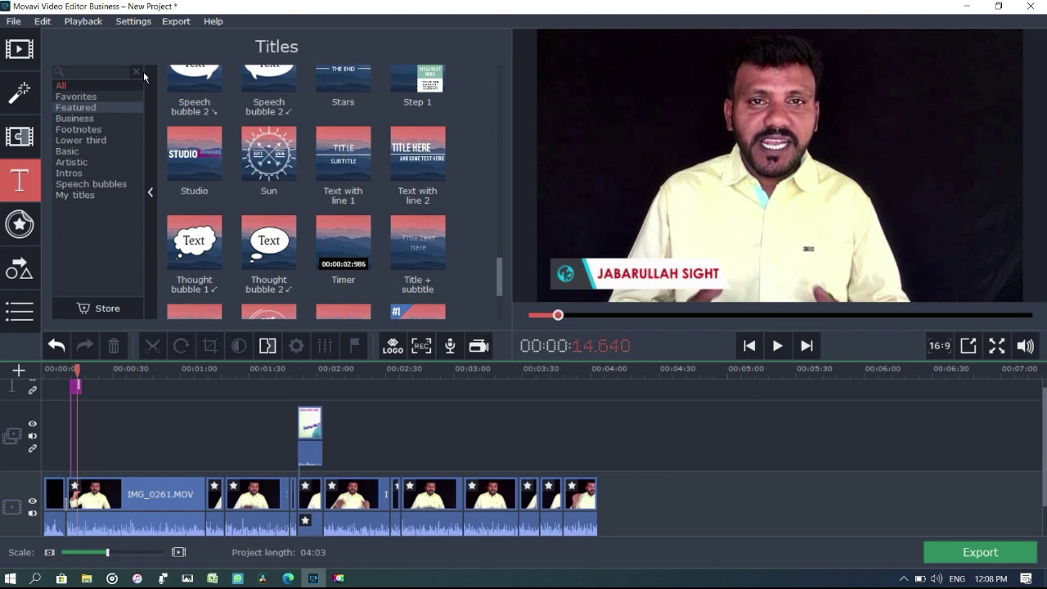
Import the Subscribe video from the YT Regular Use folder and place it on the overlay track at about 3:55.
{"action": "left_click", "coordinate": [19, 49]}
{"action": "left_click", "coordinate": [210, 131]}
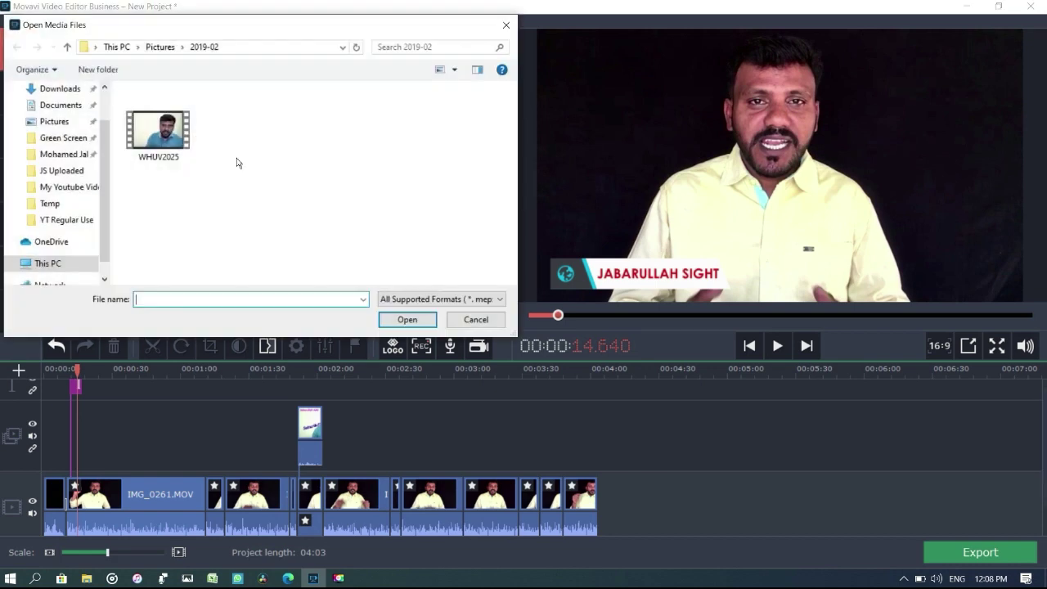
{"action": "scroll", "coordinate": [62, 165], "scroll_direction": "up", "scroll_amount": 5}
{"action": "left_click", "coordinate": [67, 264]}
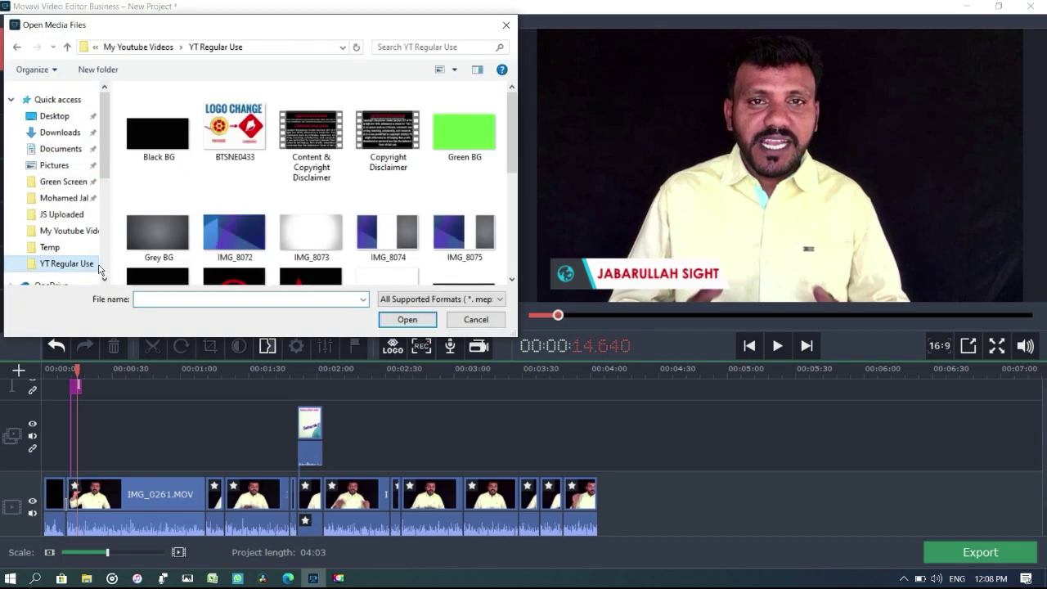
{"action": "scroll", "coordinate": [250, 246], "scroll_direction": "down", "scroll_amount": 5}
{"action": "left_click", "coordinate": [247, 260]}
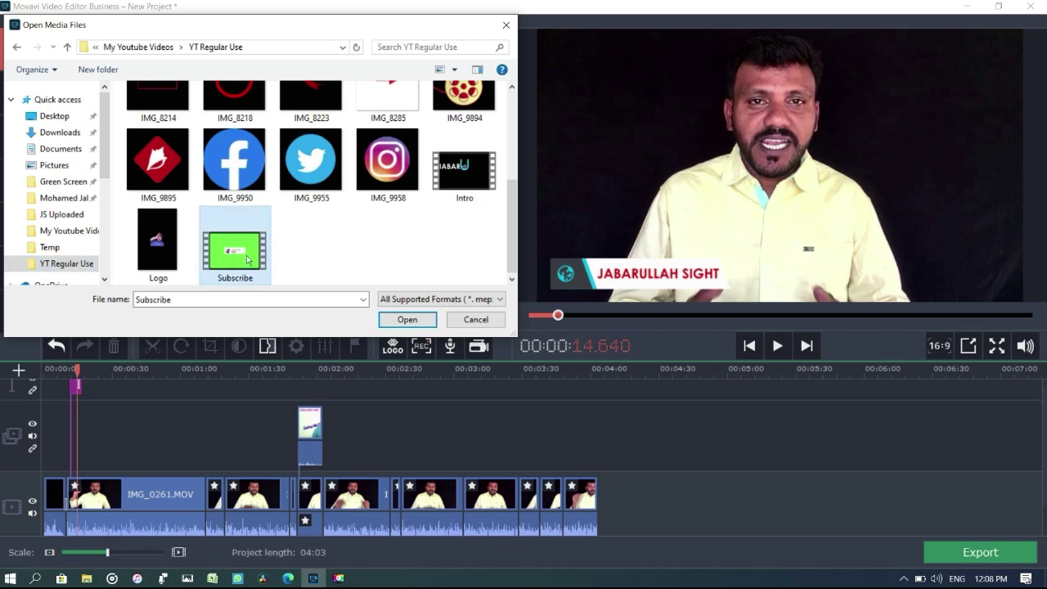
{"action": "left_click", "coordinate": [409, 321]}
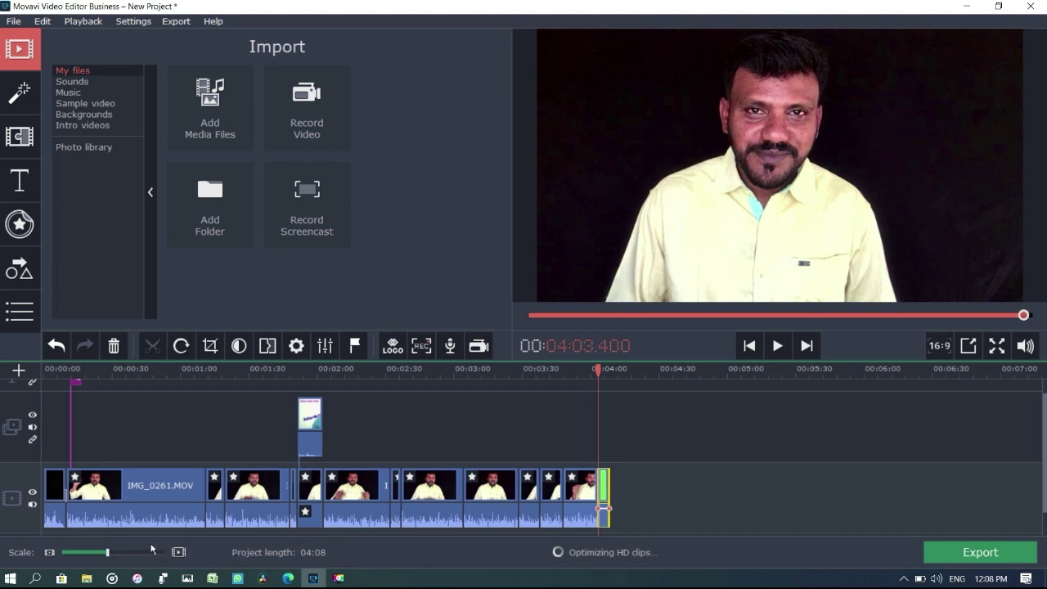
{"action": "scroll", "coordinate": [147, 557], "scroll_direction": "up", "scroll_amount": 3}
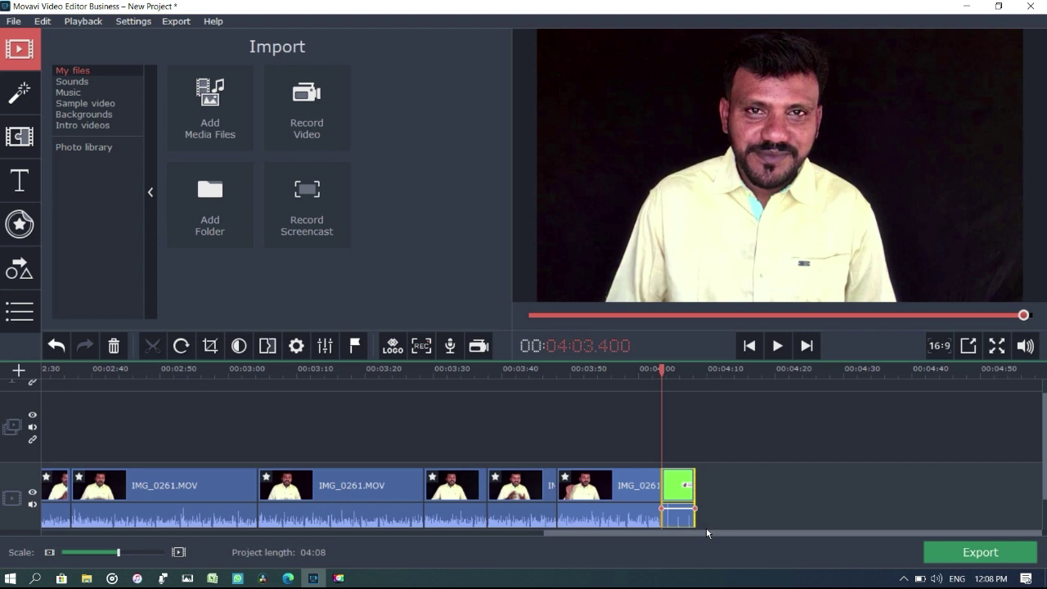
{"action": "left_click_drag", "start_coordinate": [679, 490], "coordinate": [626, 432]}
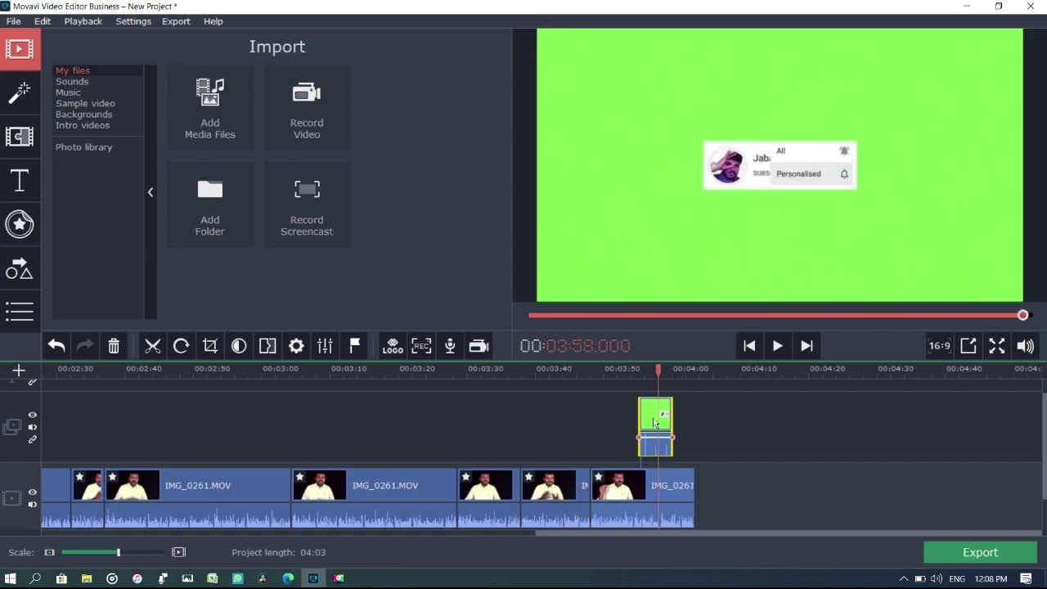
Apply Chroma Key to the Subscribe overlay clip to make its green background transparent.
{"action": "left_click", "coordinate": [297, 347]}
{"action": "scroll", "coordinate": [139, 236], "scroll_direction": "down", "scroll_amount": 5}
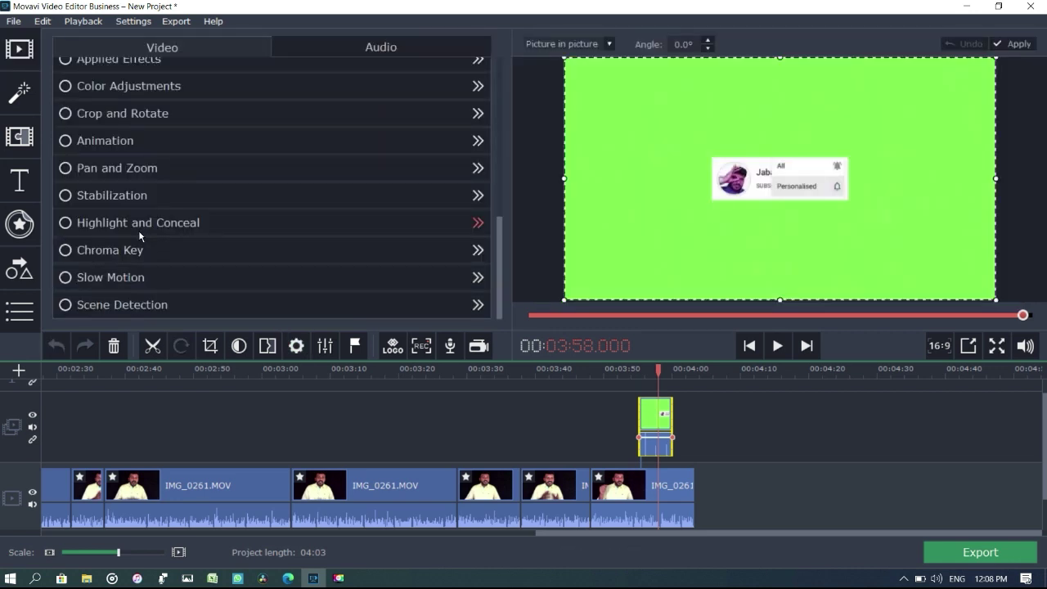
{"action": "left_click", "coordinate": [66, 251]}
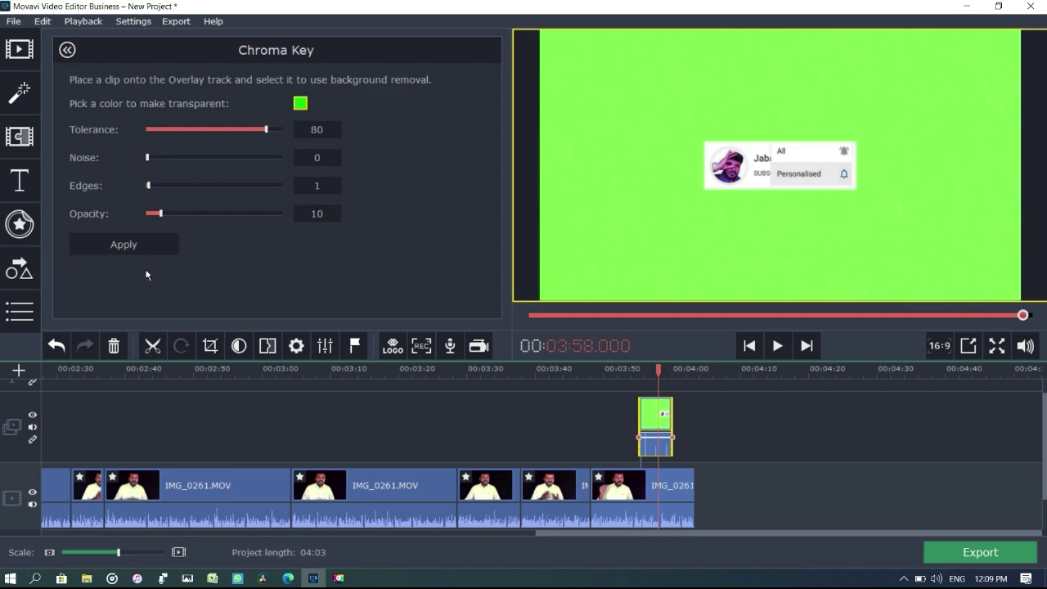
{"action": "left_click", "coordinate": [145, 244]}
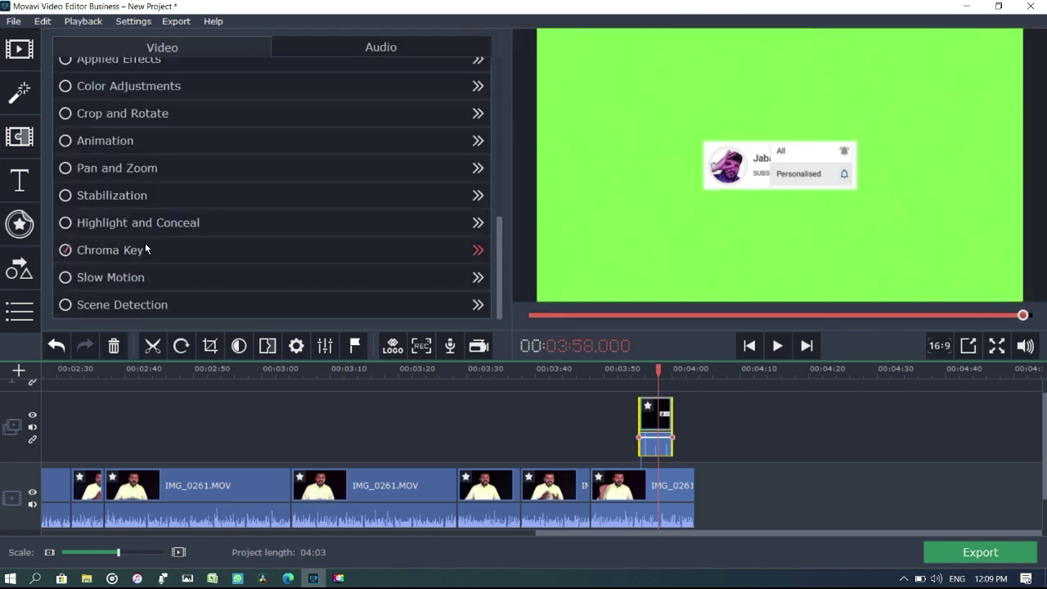
Move the Subscribe overlay in picture-in-picture mode so its card sits to the right of the speaker's face.
{"action": "double_click", "coordinate": [655, 416]}
{"action": "left_click_drag", "start_coordinate": [700, 278], "coordinate": [840, 260]}
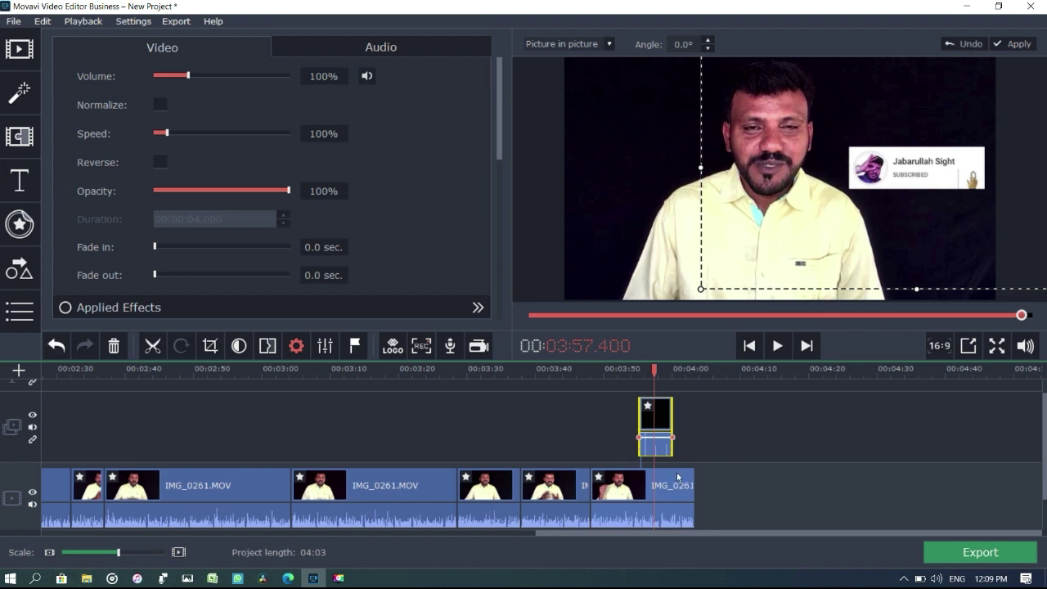
{"action": "left_click", "coordinate": [642, 483]}
Play the closing section from about 3:54 to check how the Subscribe overlay appears and disappears.
{"action": "left_click", "coordinate": [653, 424]}
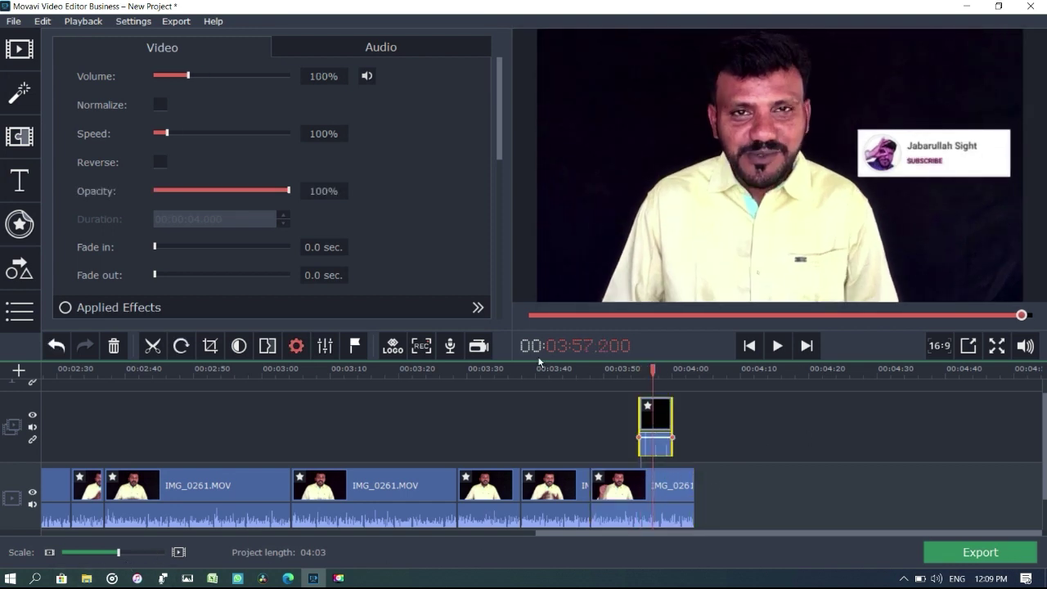
{"action": "left_click", "coordinate": [158, 274]}
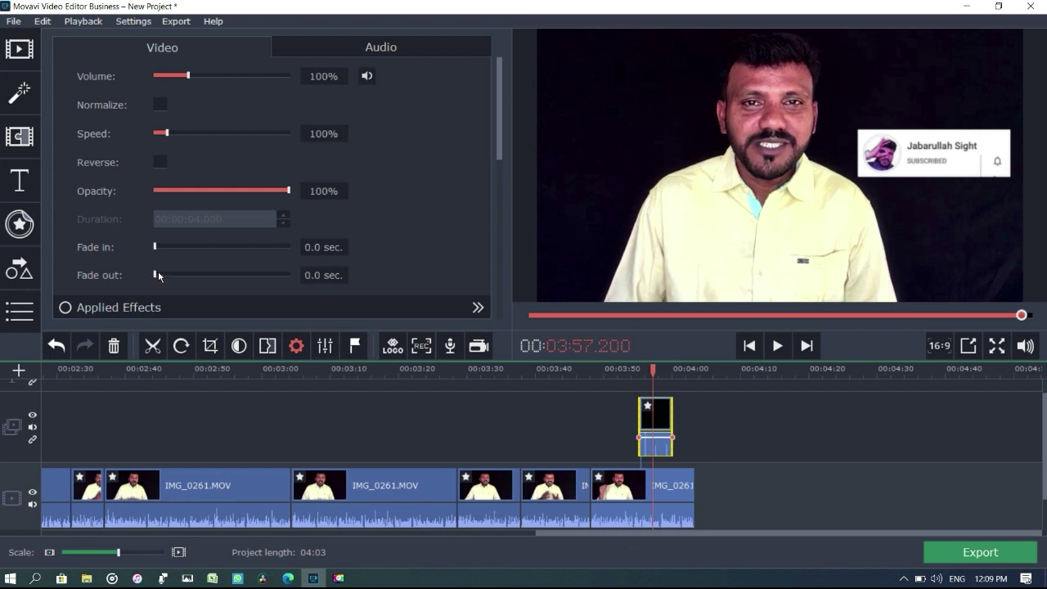
{"action": "left_click", "coordinate": [626, 482]}
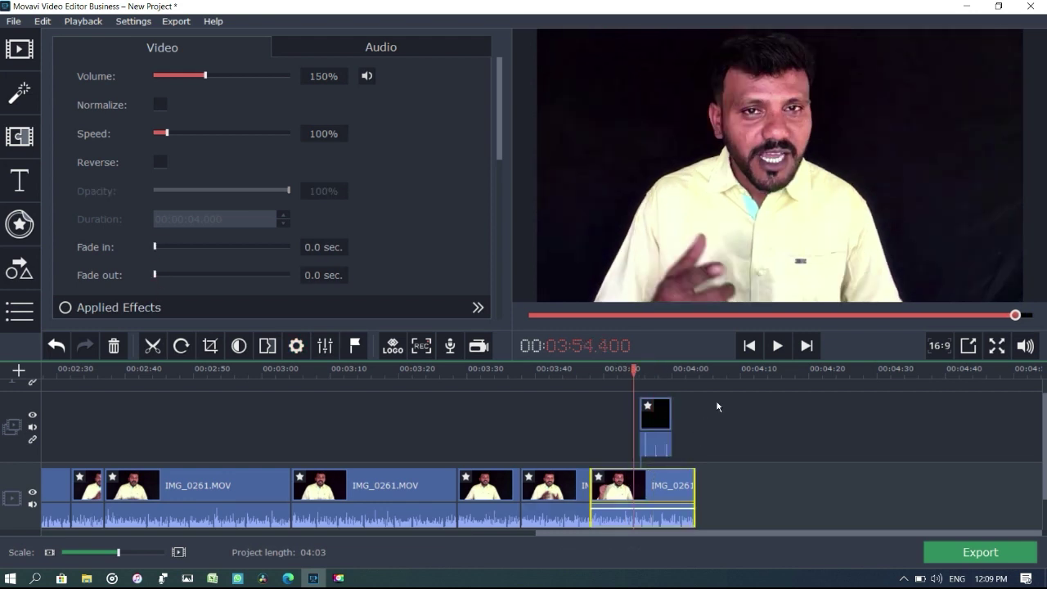
{"action": "left_click", "coordinate": [777, 346]}
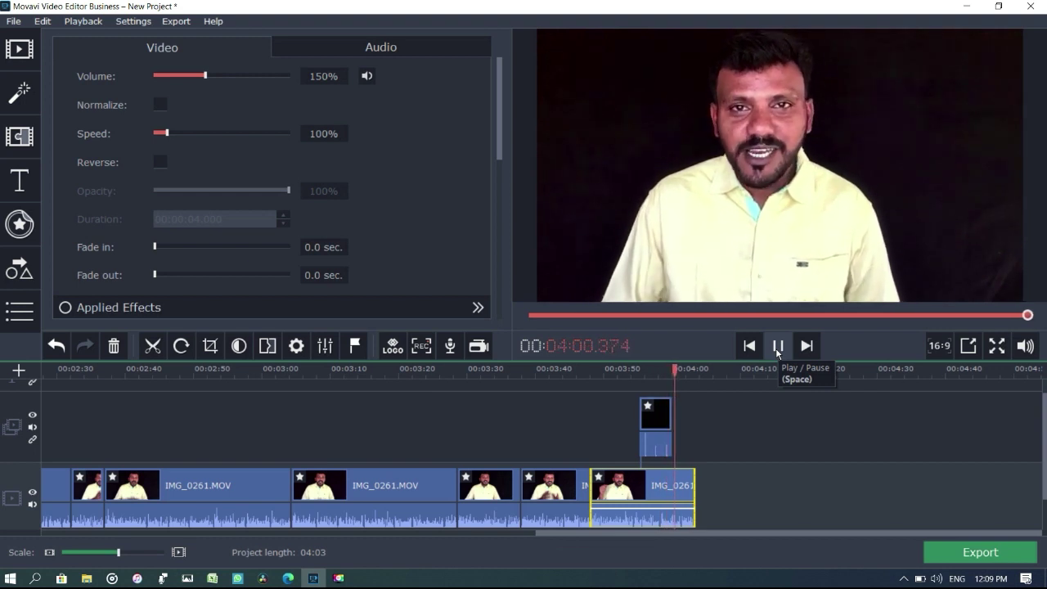
{"action": "left_click", "coordinate": [777, 347]}
Set the Subscribe overlay clip's fade in and fade out to 1.0 sec. each and play the section.
{"action": "left_click", "coordinate": [648, 432]}
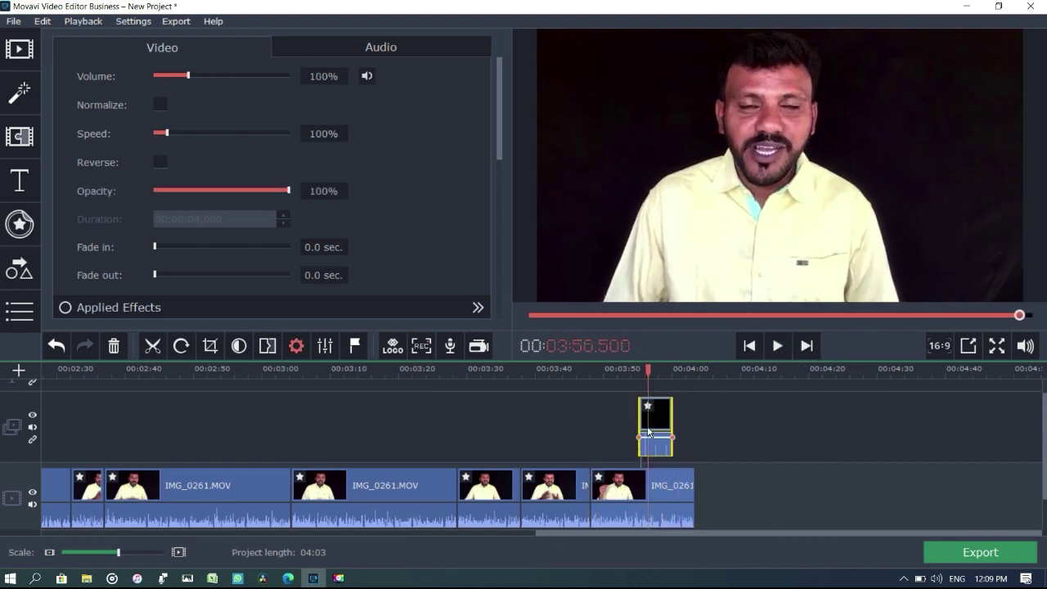
{"action": "left_click", "coordinate": [171, 274]}
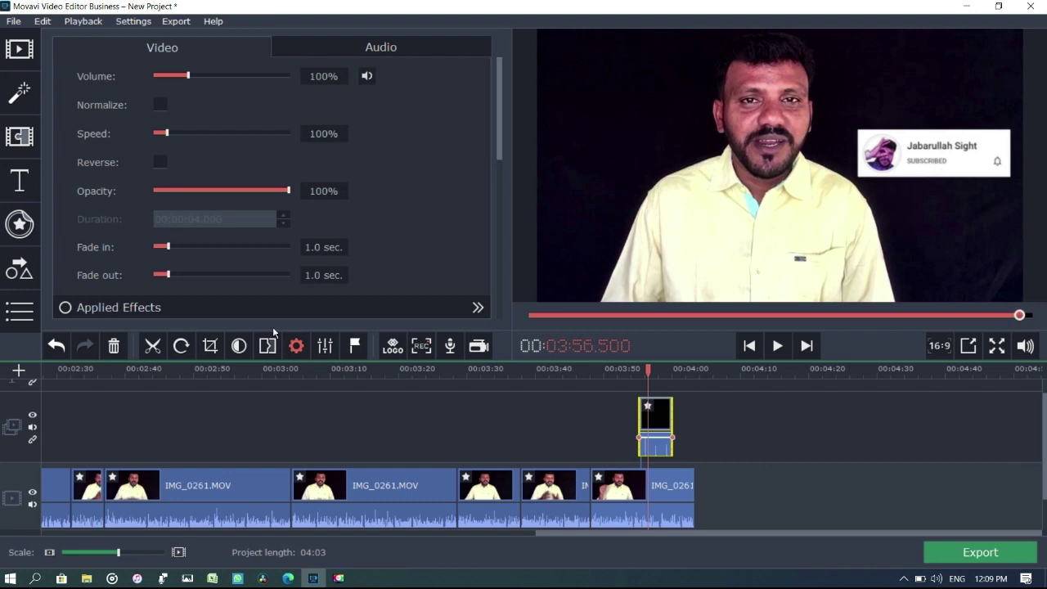
{"action": "left_click", "coordinate": [634, 484]}
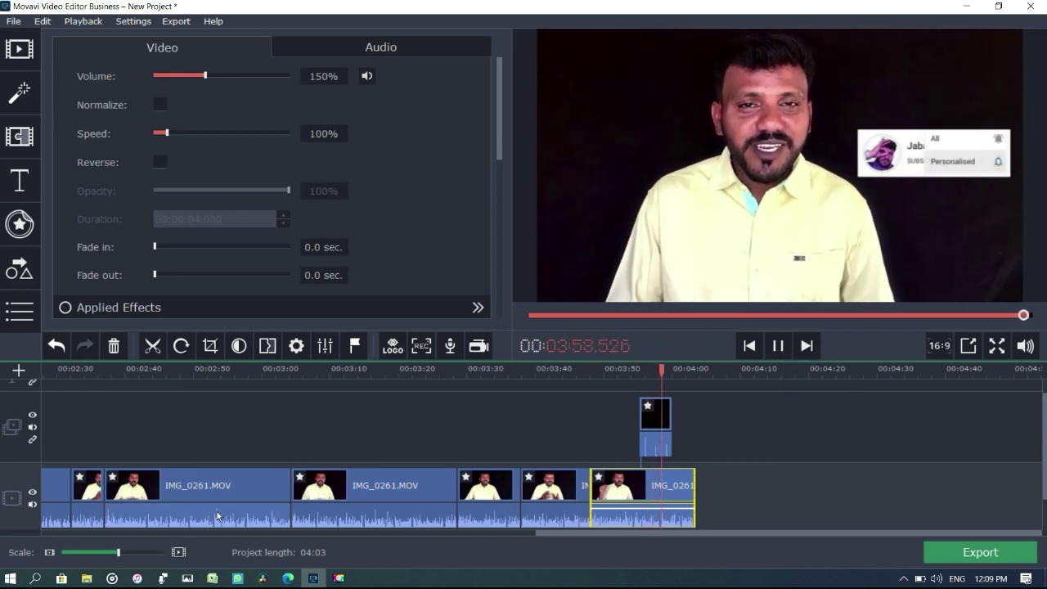
Copy the Subscribe overlay clip near the end of the timeline.
{"action": "left_click", "coordinate": [90, 553]}
{"action": "left_click", "coordinate": [90, 553]}
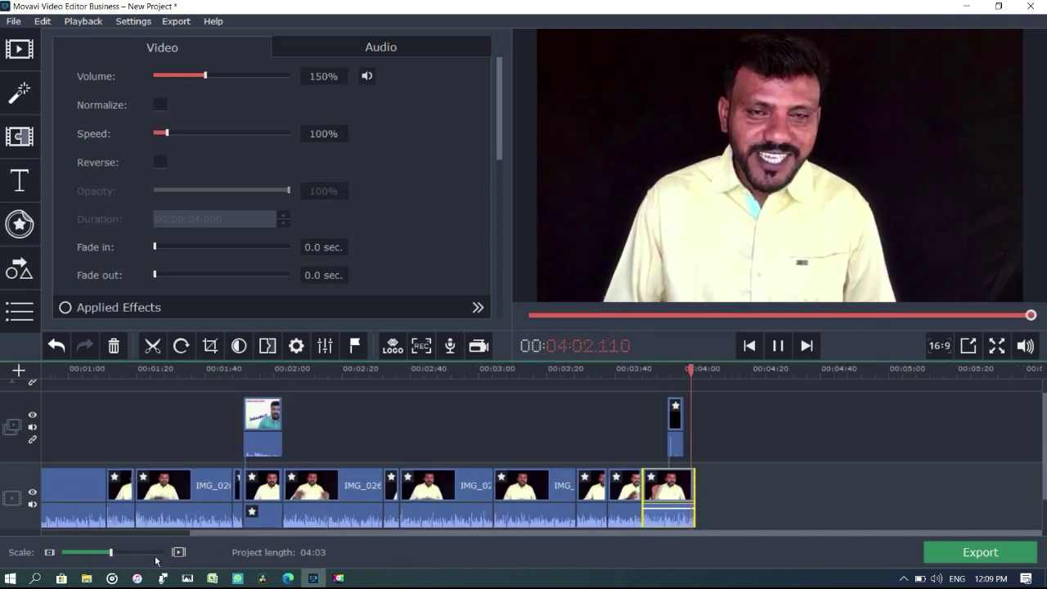
{"action": "right_click", "coordinate": [676, 423]}
{"action": "left_click", "coordinate": [722, 331]}
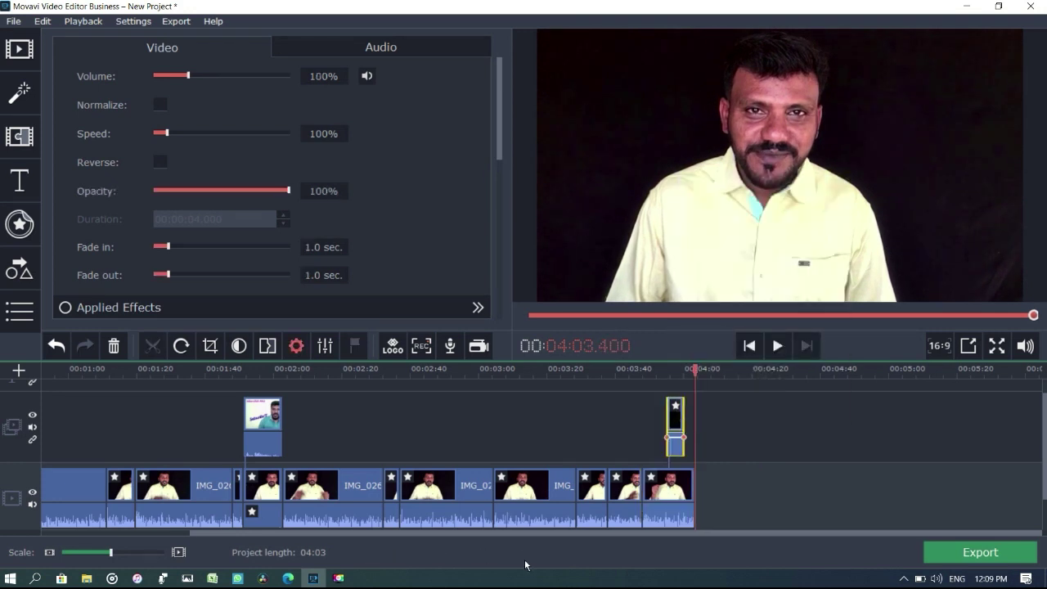
Paste the copied Subscribe clip onto the overlay track at about 1:31 and play it over IMG_0261.MOV.
{"action": "scroll", "coordinate": [384, 518], "scroll_direction": "up", "scroll_amount": 3}
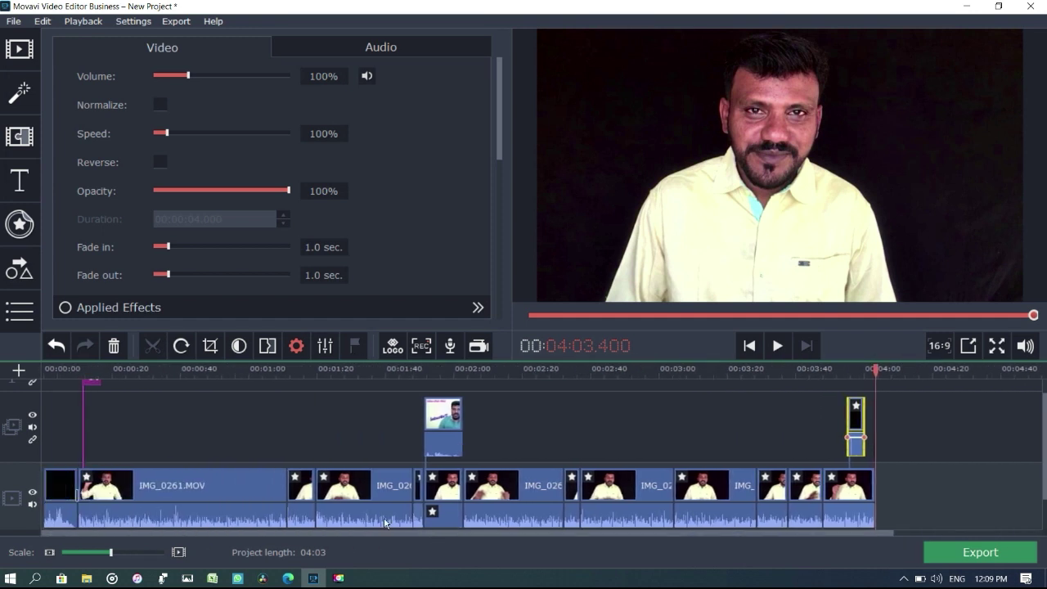
{"action": "left_click", "coordinate": [353, 494]}
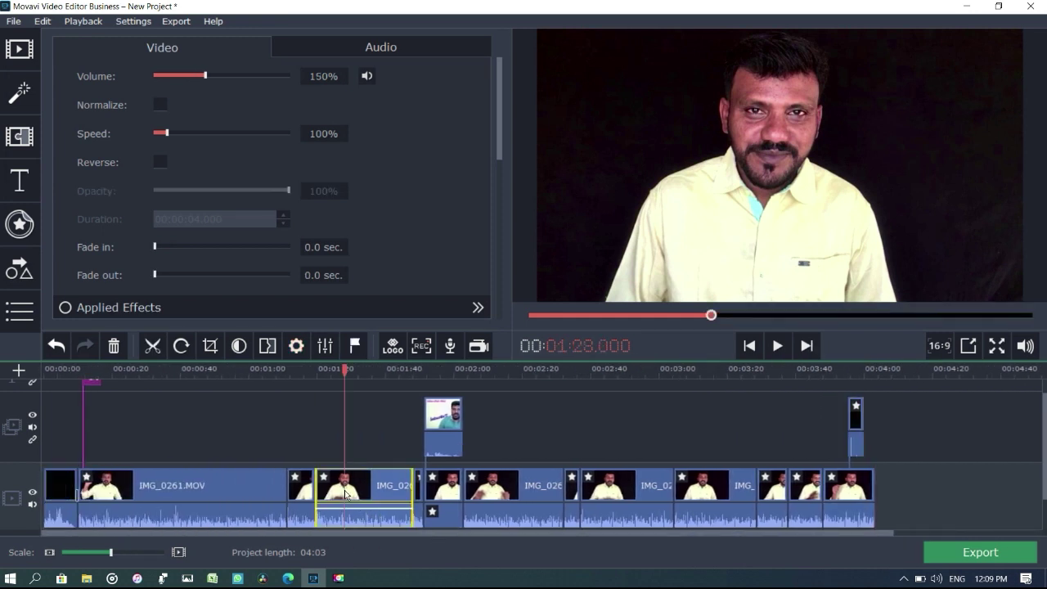
{"action": "left_click", "coordinate": [779, 348]}
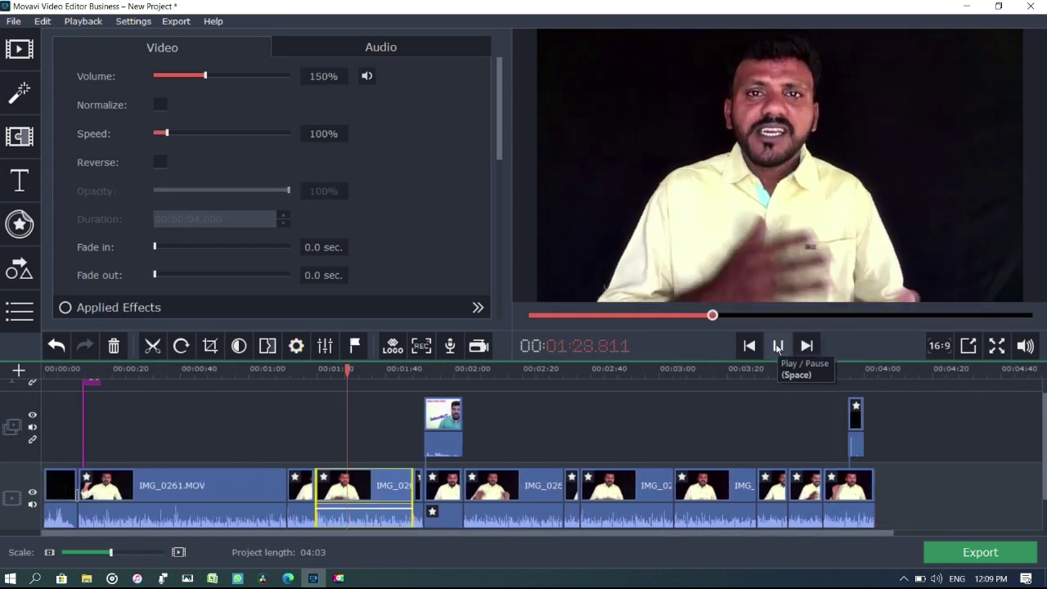
{"action": "right_click", "coordinate": [396, 466]}
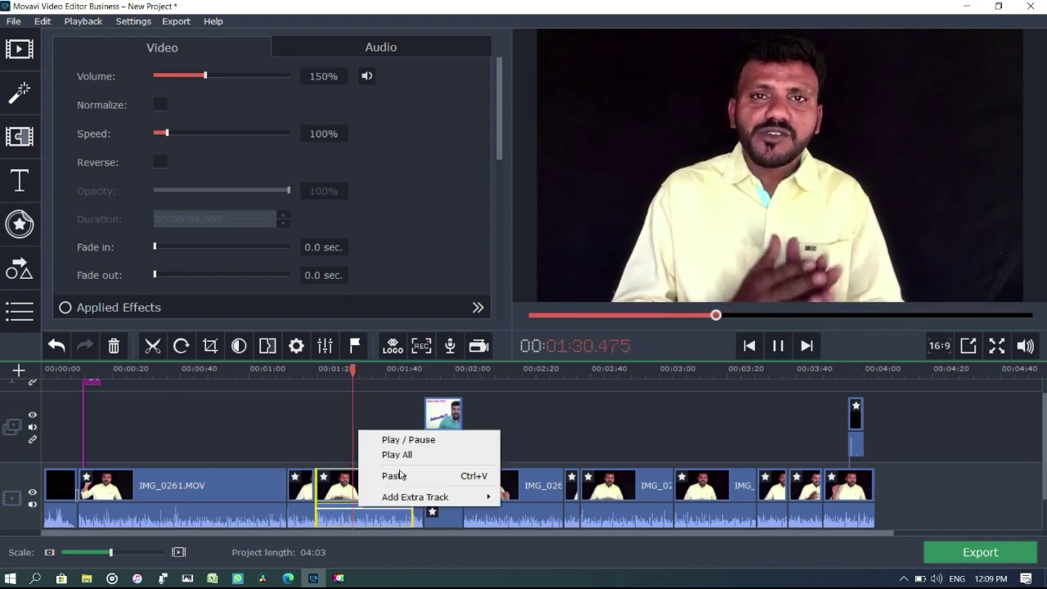
{"action": "left_click", "coordinate": [398, 475]}
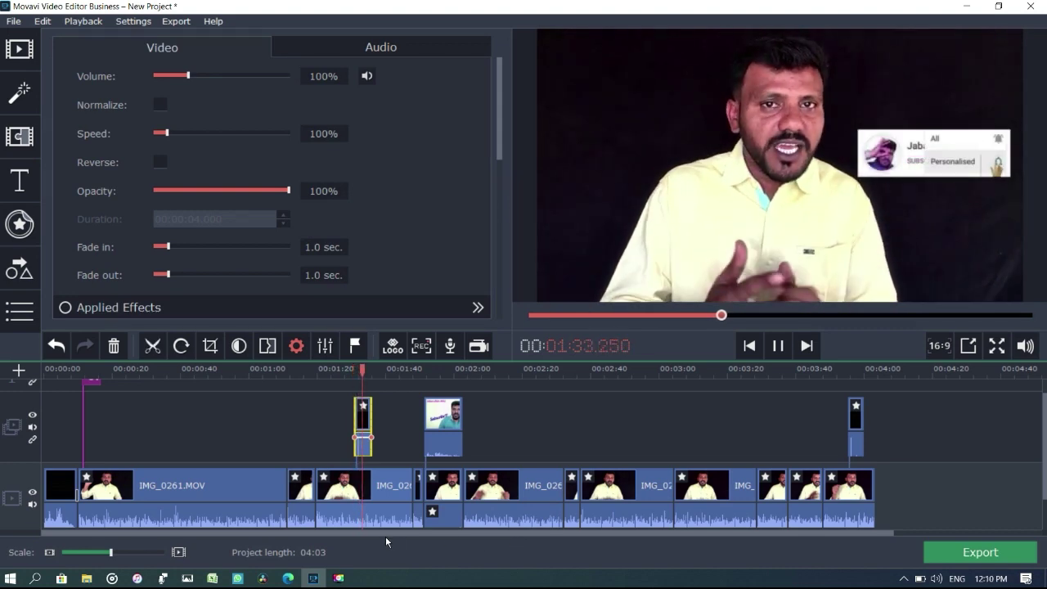
{"action": "left_click", "coordinate": [776, 353]}
{"action": "scroll", "coordinate": [137, 558], "scroll_direction": "up", "scroll_amount": 2}
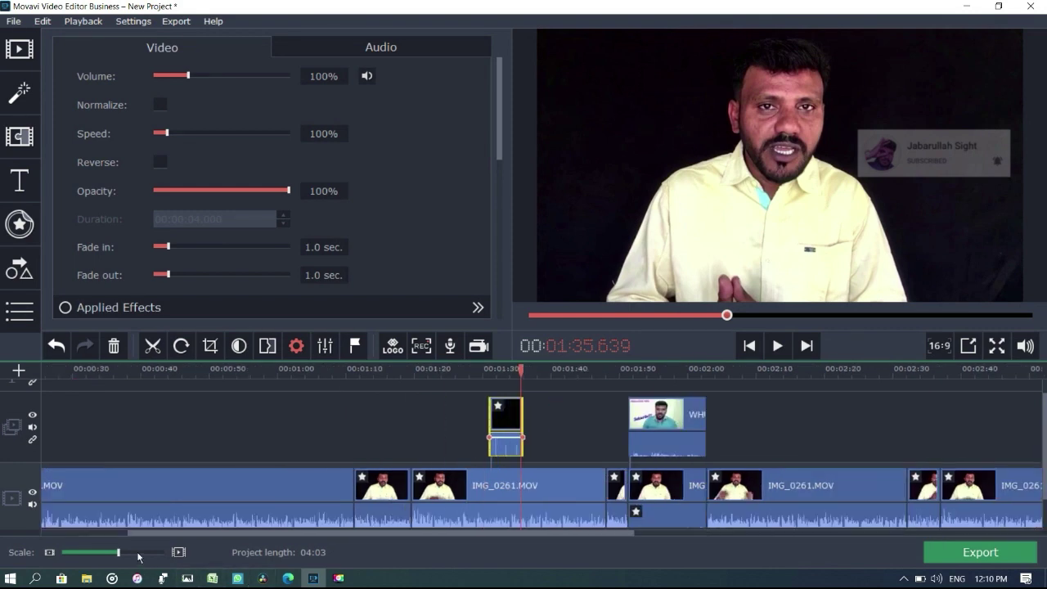
{"action": "scroll", "coordinate": [99, 553], "scroll_direction": "down", "scroll_amount": 4}
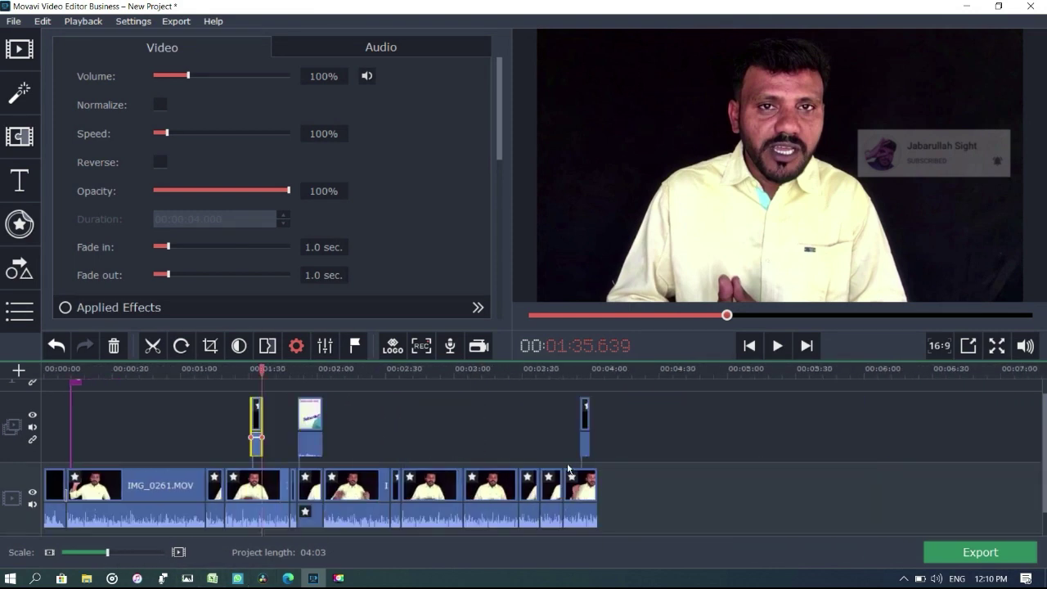
Extend the lower-third title on the titles track so that it ends at about 0:20.
{"action": "left_click", "coordinate": [584, 425]}
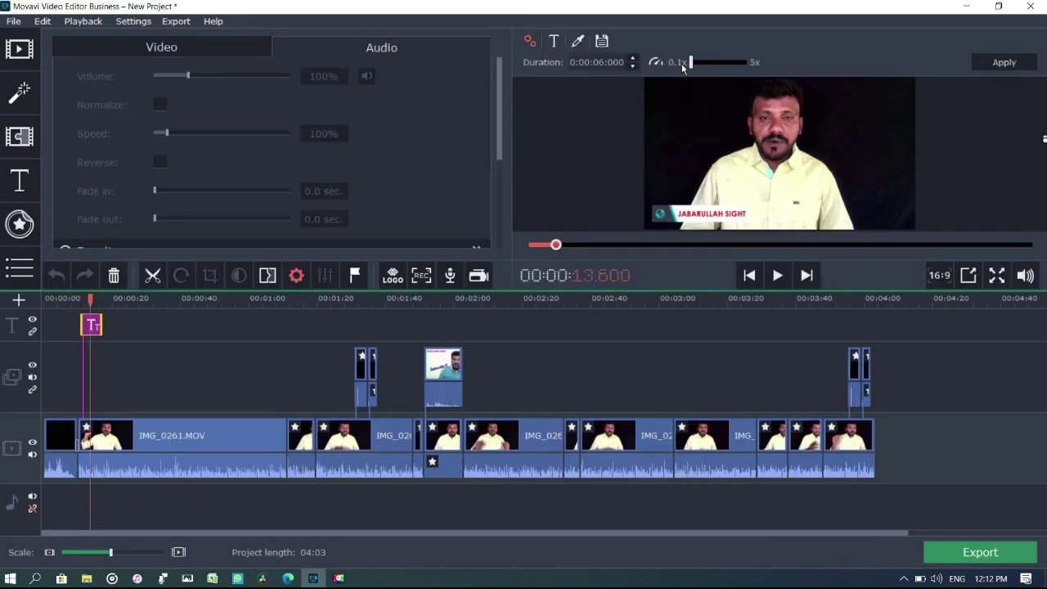
{"action": "left_click_drag", "start_coordinate": [96, 327], "coordinate": [109, 327]}
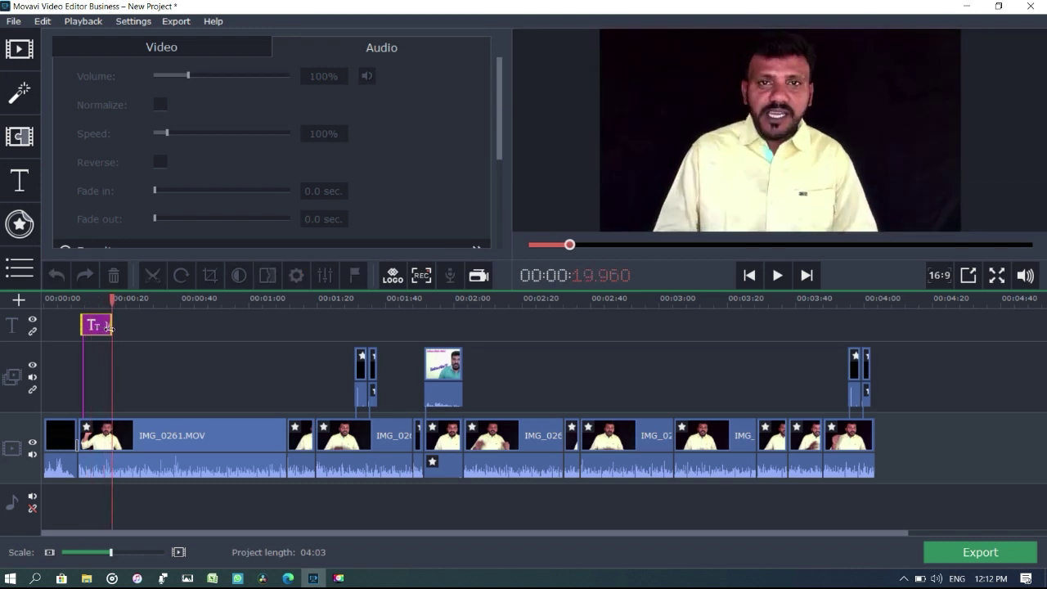
Play the project full screen from near the end of the intro clip to review the edit.
{"action": "left_click", "coordinate": [68, 433]}
{"action": "left_click", "coordinate": [778, 275]}
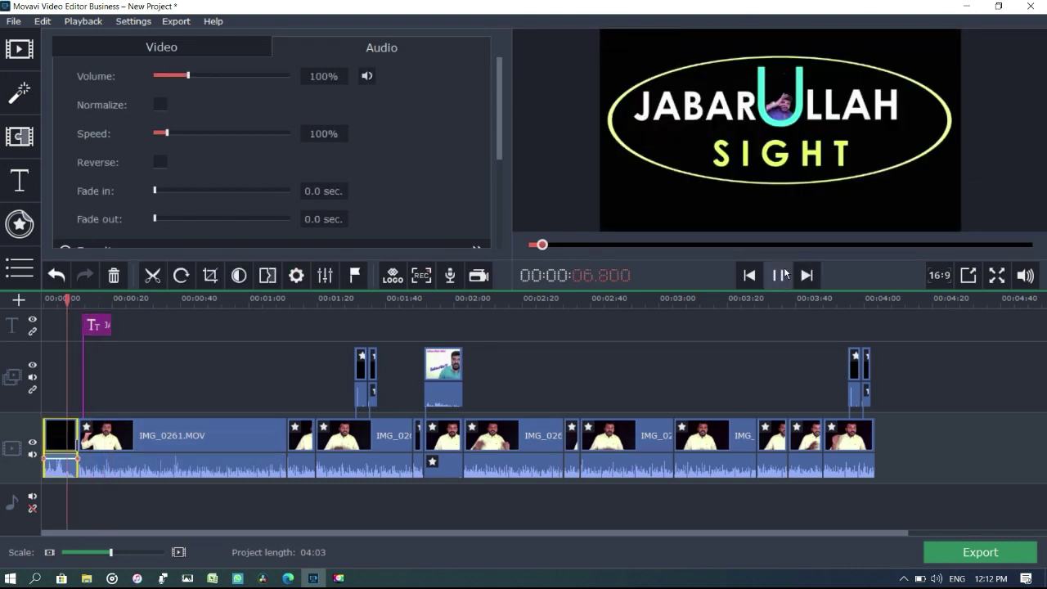
{"action": "left_click", "coordinate": [996, 276]}
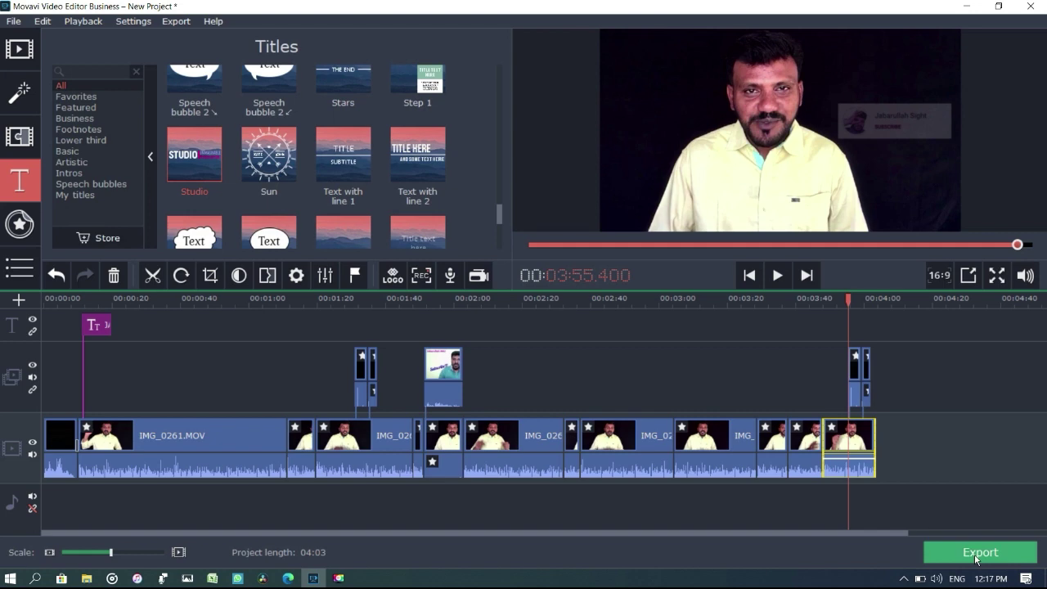
Open the project's export window and review the advanced MP4 settings without changing them.
{"action": "left_click", "coordinate": [977, 557]}
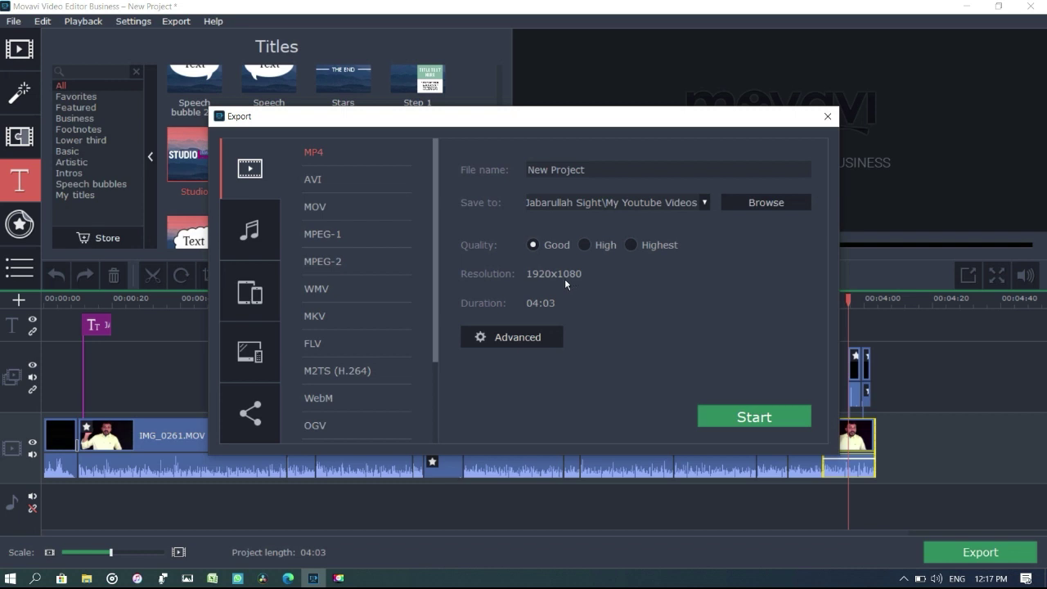
{"action": "left_click", "coordinate": [545, 337]}
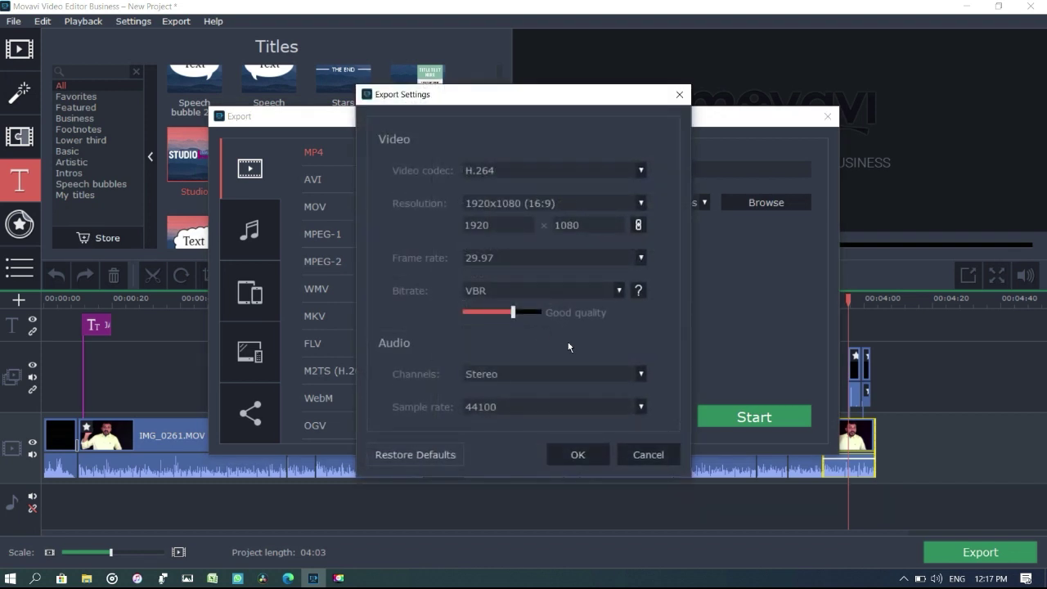
{"action": "left_click", "coordinate": [648, 455]}
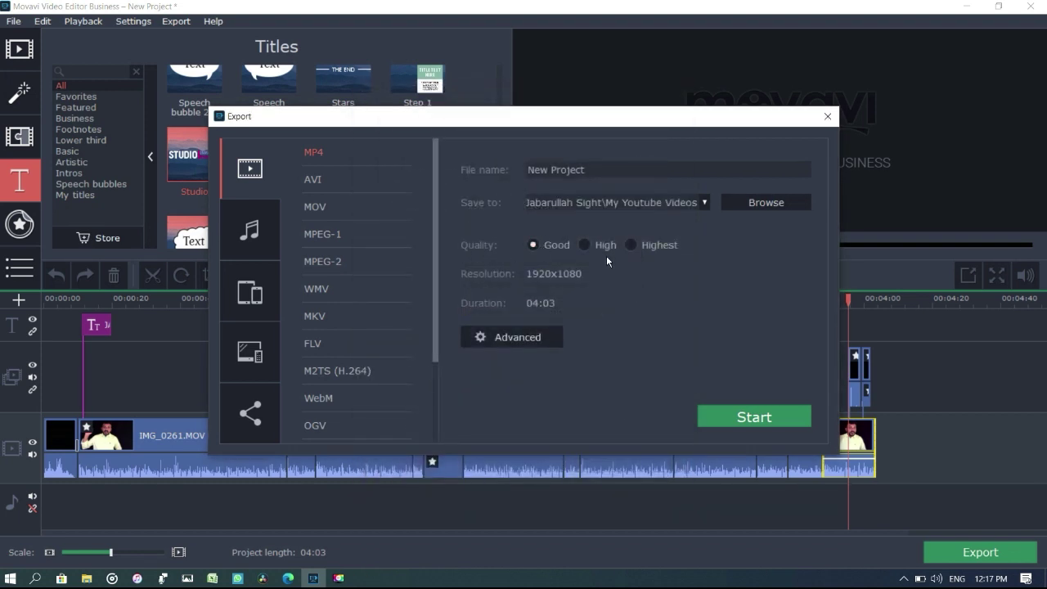
{"action": "left_click", "coordinate": [538, 336]}
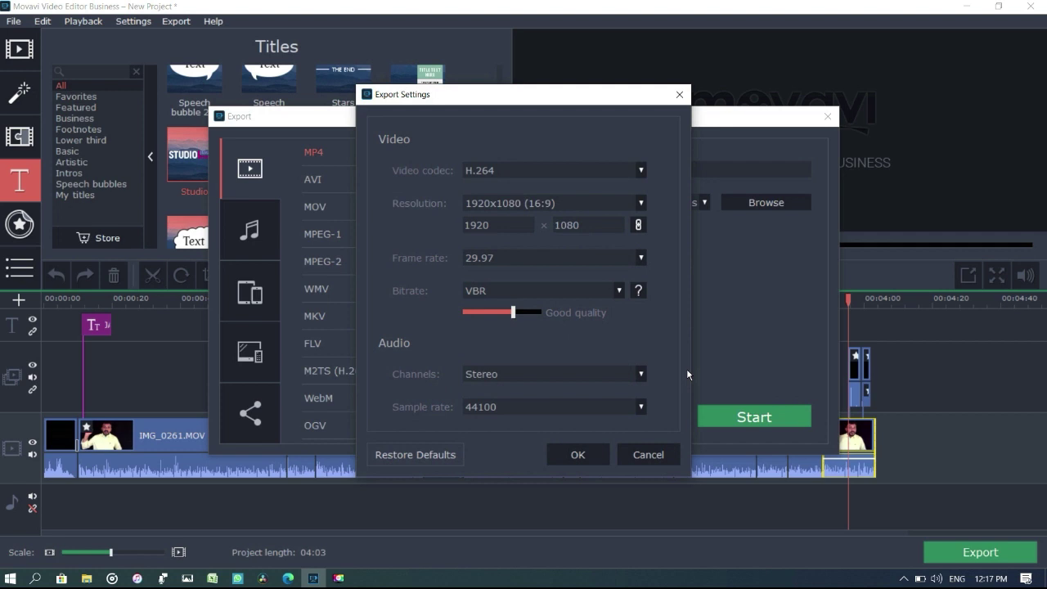
{"action": "left_click", "coordinate": [645, 455]}
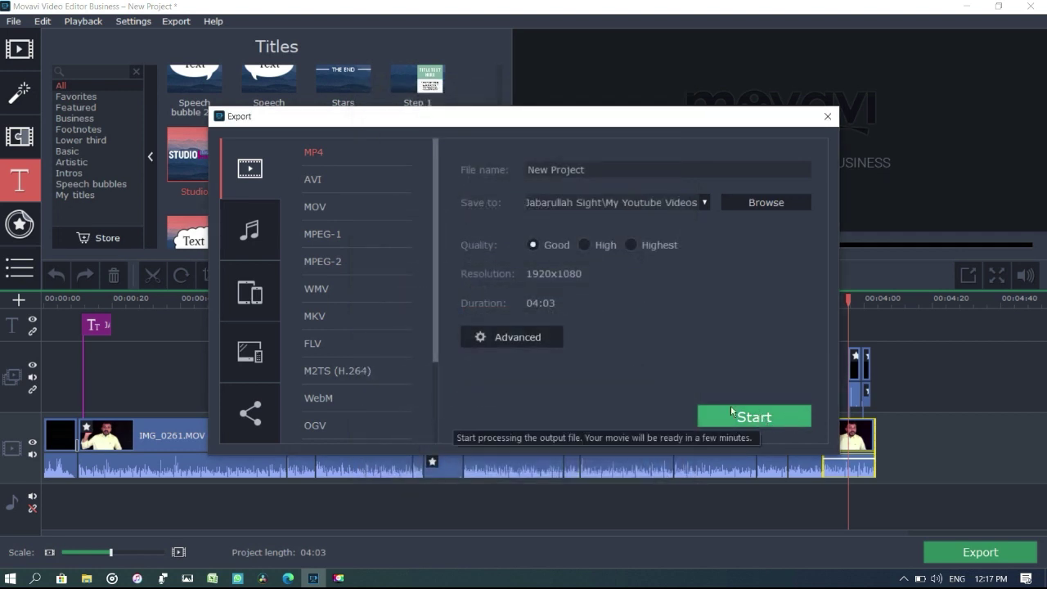
Set the MP4 export resolution to 1280x720 (16:9) in the advanced export settings.
{"action": "left_click", "coordinate": [539, 338]}
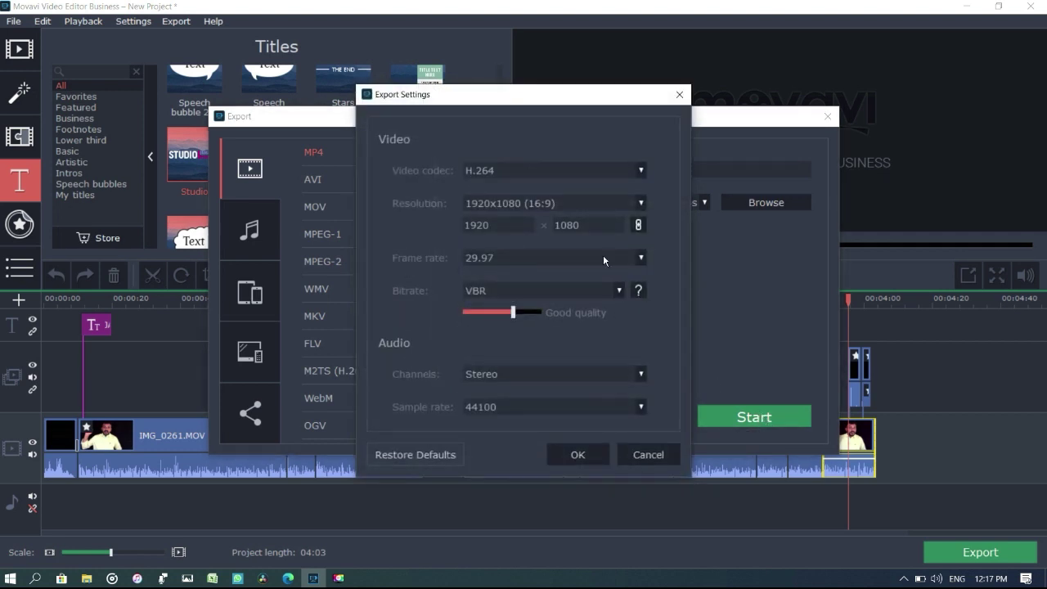
{"action": "left_click", "coordinate": [569, 201]}
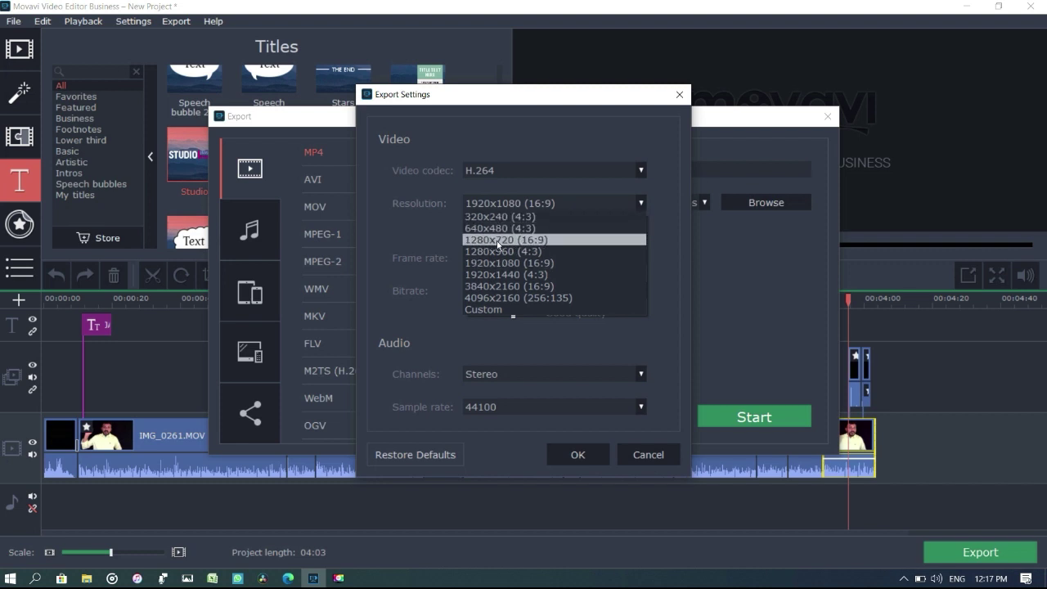
{"action": "left_click", "coordinate": [555, 239]}
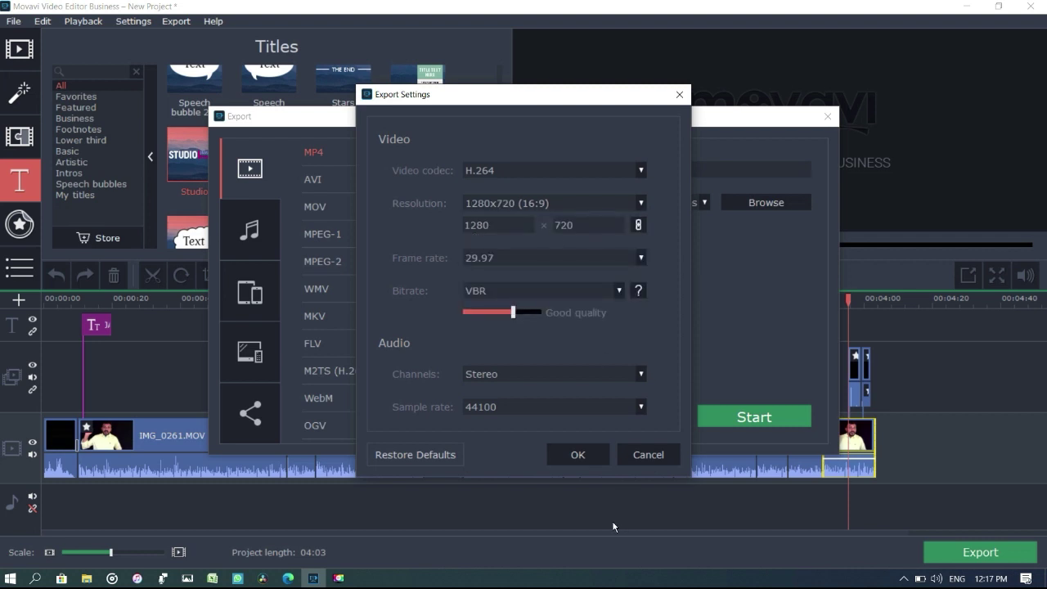
{"action": "left_click", "coordinate": [577, 455]}
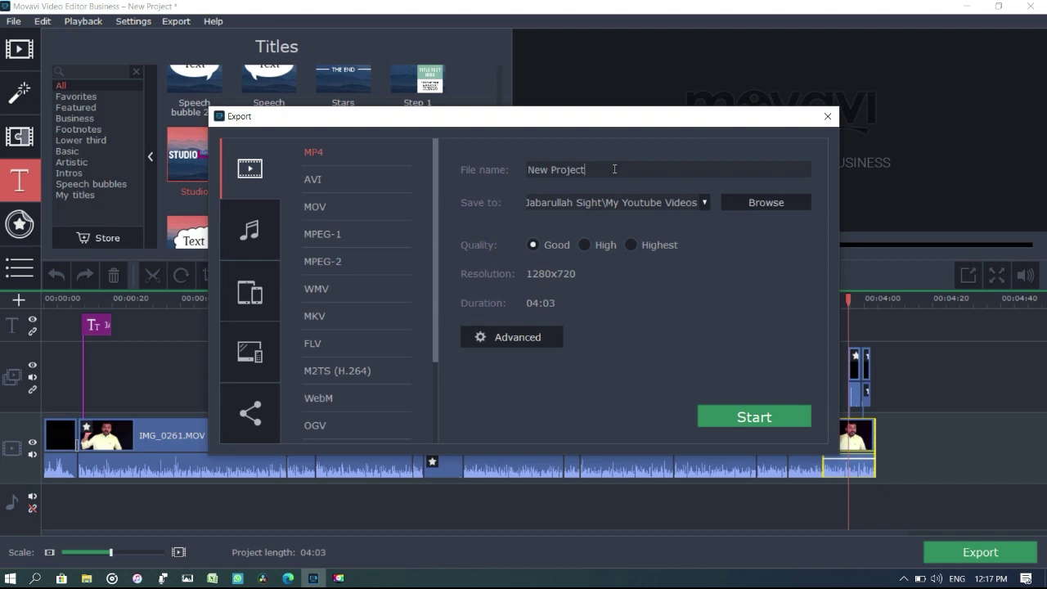
Name the export file "How to Grow Your YouTube Channel".
{"action": "left_click_drag", "start_coordinate": [614, 170], "coordinate": [464, 172]}
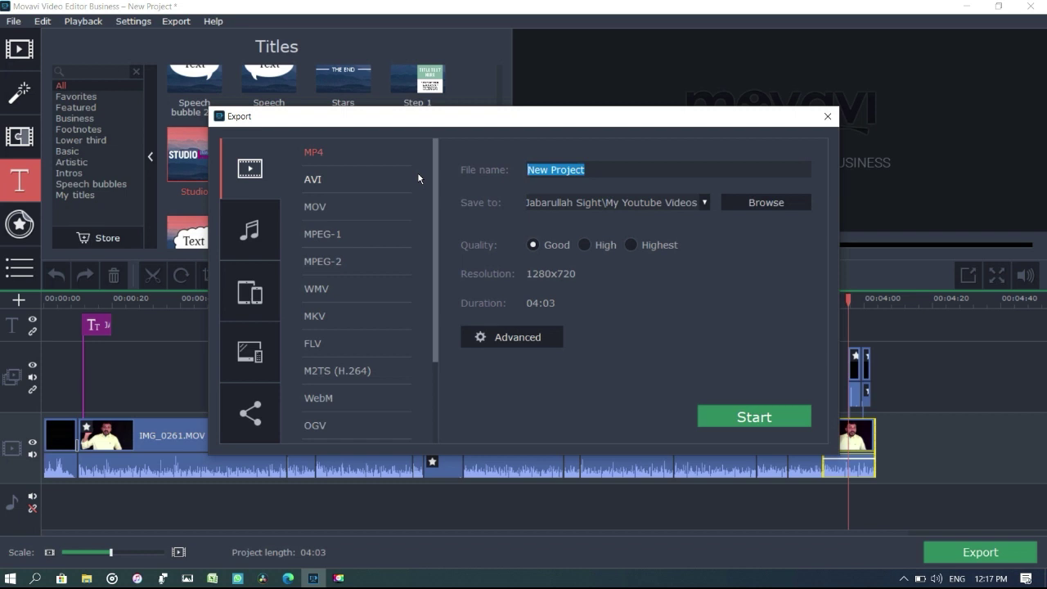
{"action": "type", "text": "h"}
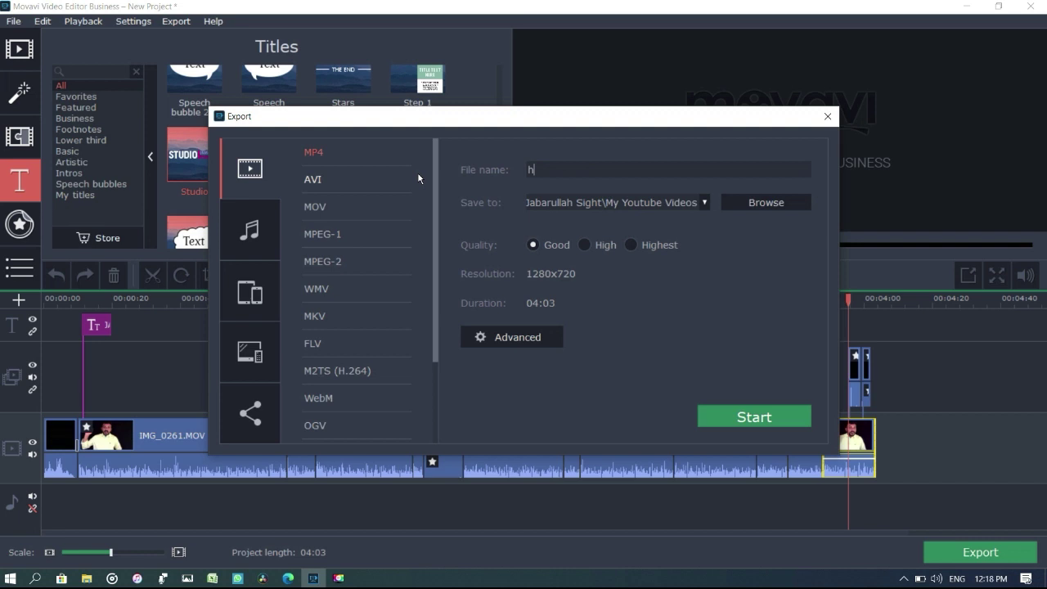
{"action": "key", "text": "BackSpace"}
{"action": "type", "text": "How"}
{"action": "type", "text": " to"}
{"action": "type", "text": " GGGGG"}
{"action": "key", "text": "BackSpace"}
{"action": "key", "text": "BackSpace"}
{"action": "key", "text": "BackSpace"}
{"action": "key", "text": "BackSpace"}
{"action": "type", "text": "row"}
{"action": "key", "text": "ctrl+a"}
{"action": "key", "text": "BackSpace"}
{"action": "type", "text": "How to grow Your "}
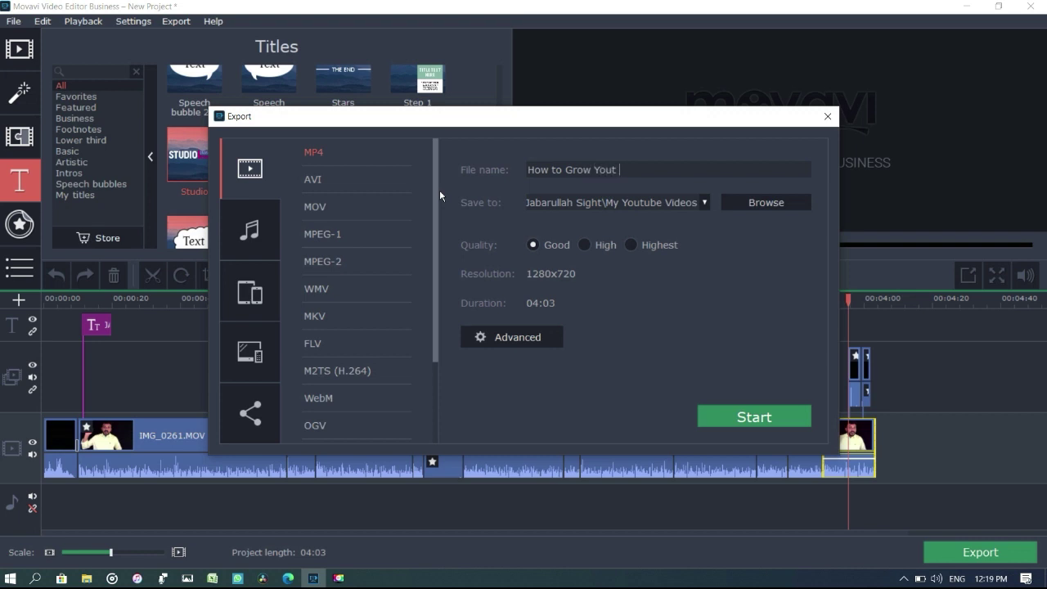
{"action": "type", "text": "YouTube Channel"}
Export the video as MP4 and open its output folder once saving finishes.
{"action": "left_click", "coordinate": [755, 417]}
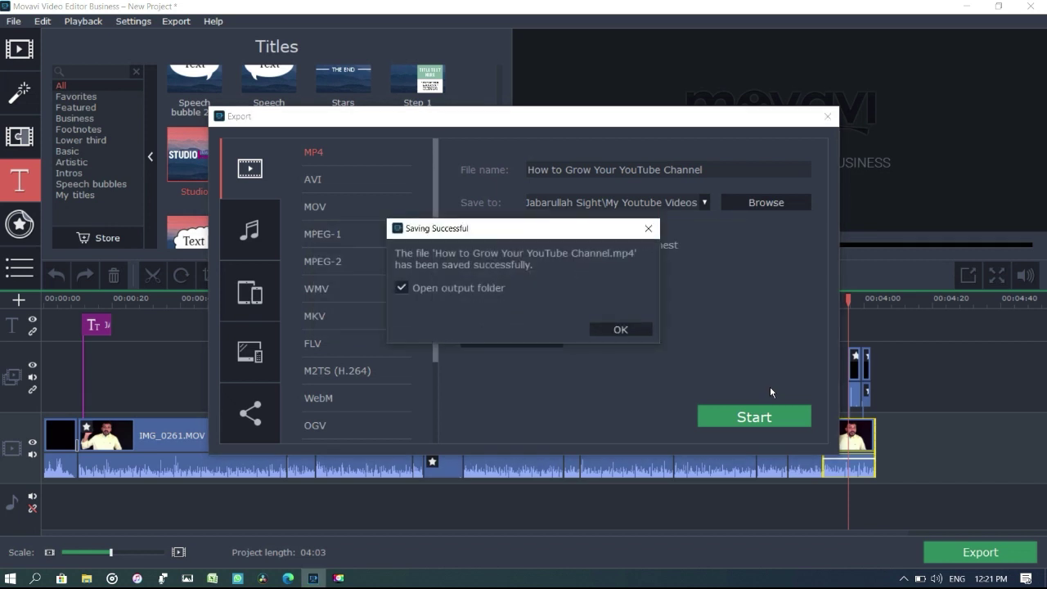
{"action": "left_click", "coordinate": [629, 328]}
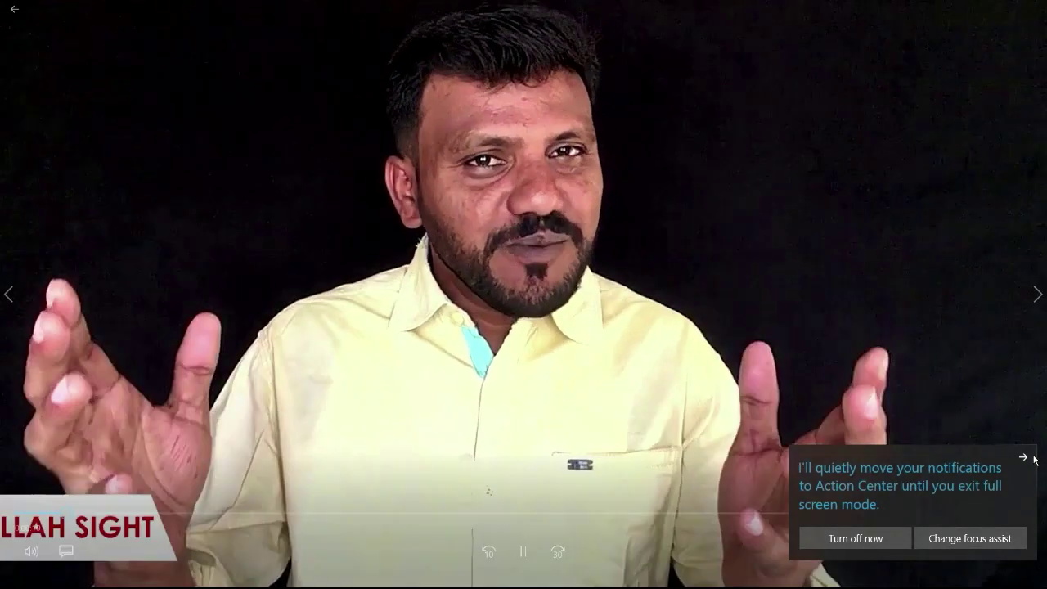
Dismiss the full-screen notification notice and skim the exported video through its early and middle parts to about 3:57.
{"action": "left_click", "coordinate": [869, 540]}
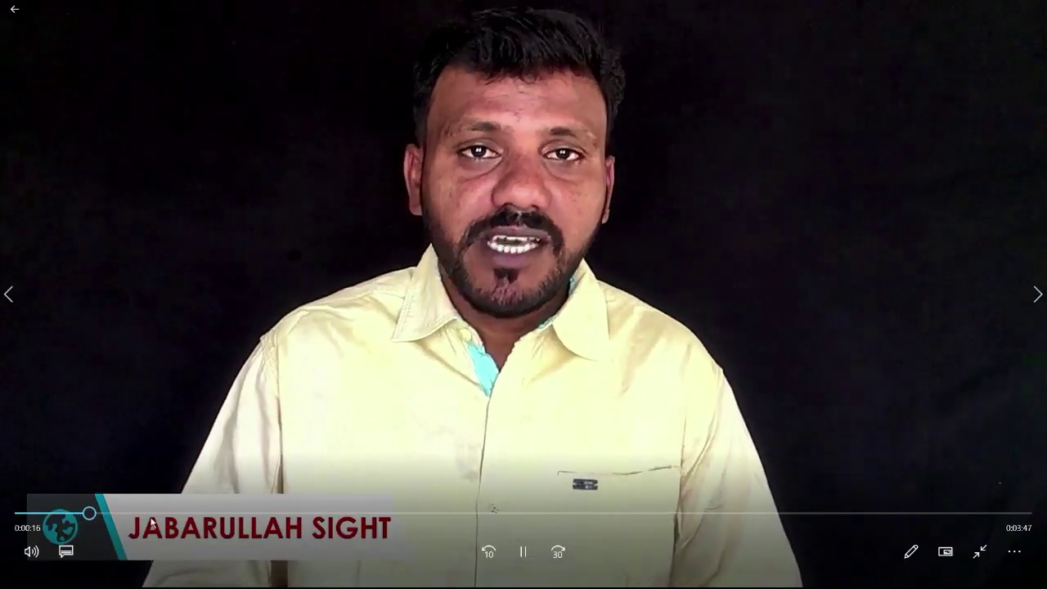
{"action": "left_click", "coordinate": [261, 514]}
{"action": "left_click", "coordinate": [638, 513]}
{"action": "left_click", "coordinate": [1005, 513]}
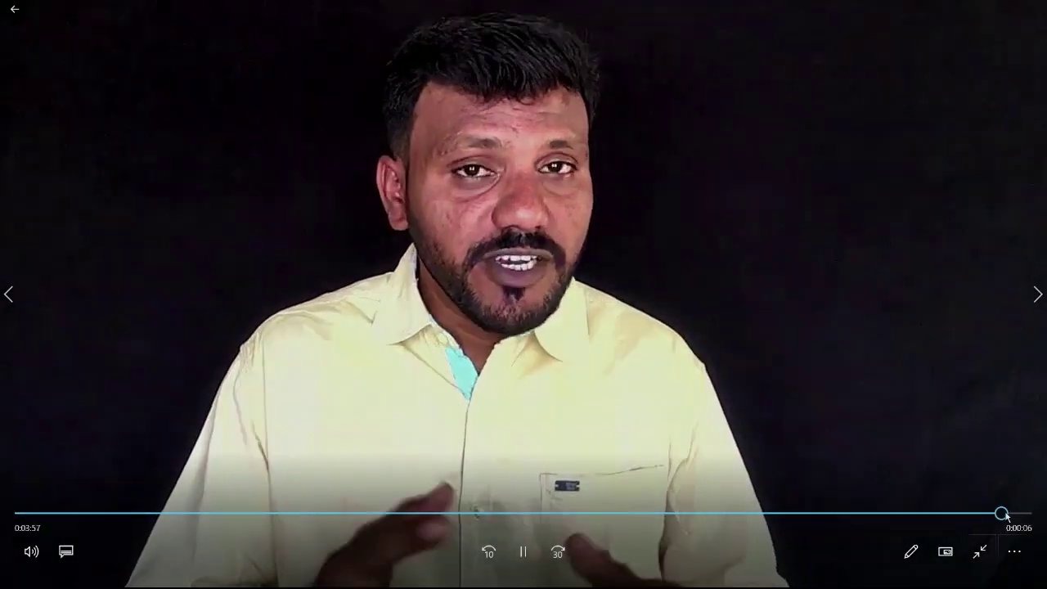